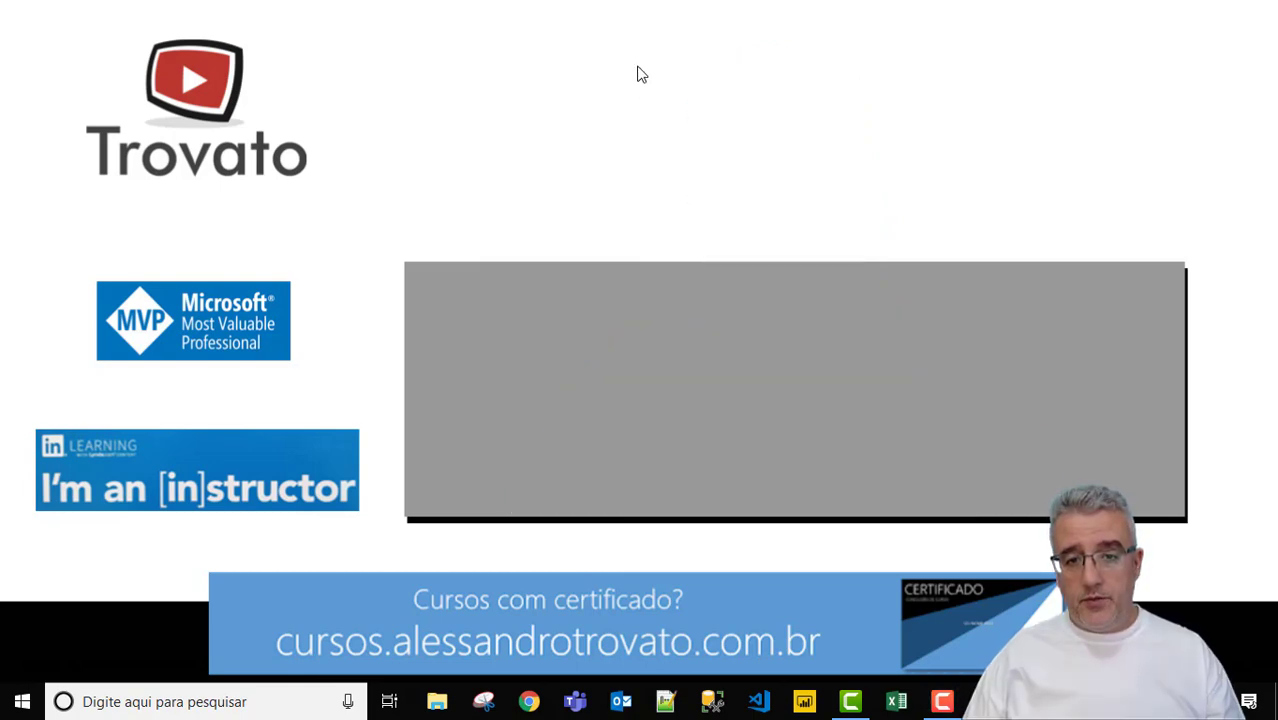
Create a new desktop folder named "aula windows" and move it up near the top edge of the desktop
{"action": "right_click", "coordinate": [640, 68]}
{"action": "mouse_move", "coordinate": [742, 290]}
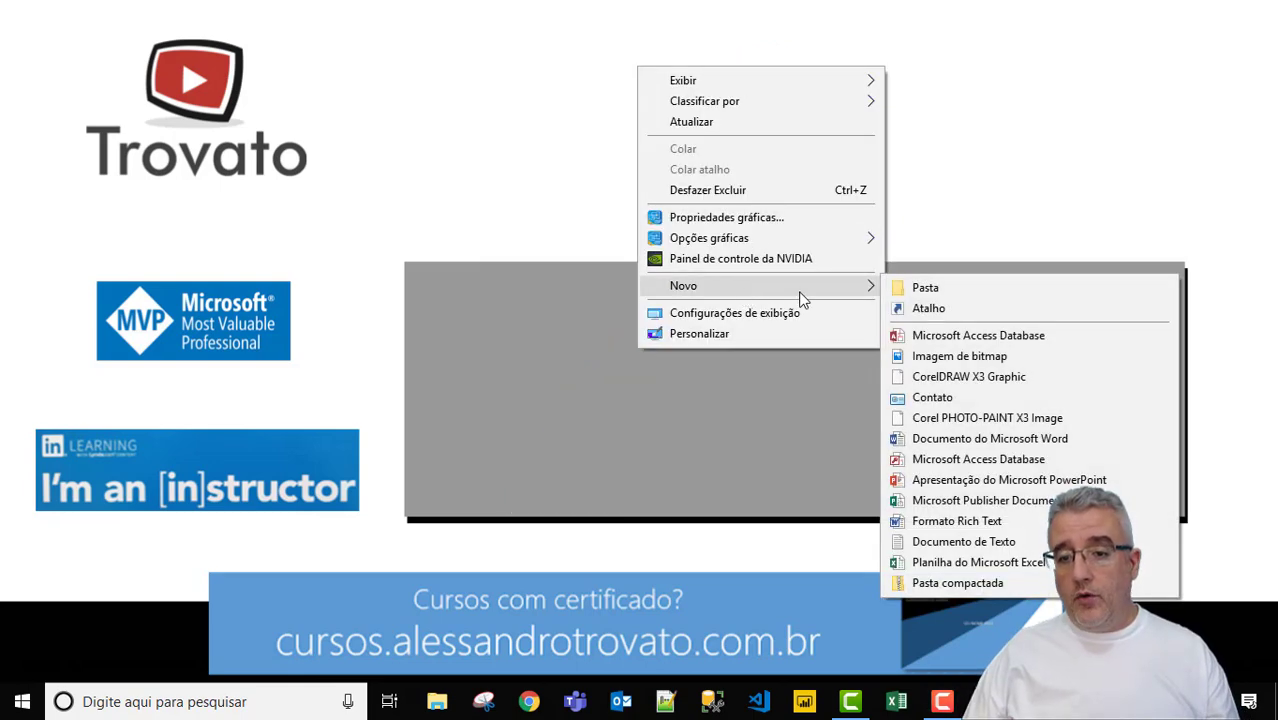
{"action": "left_click", "coordinate": [950, 292]}
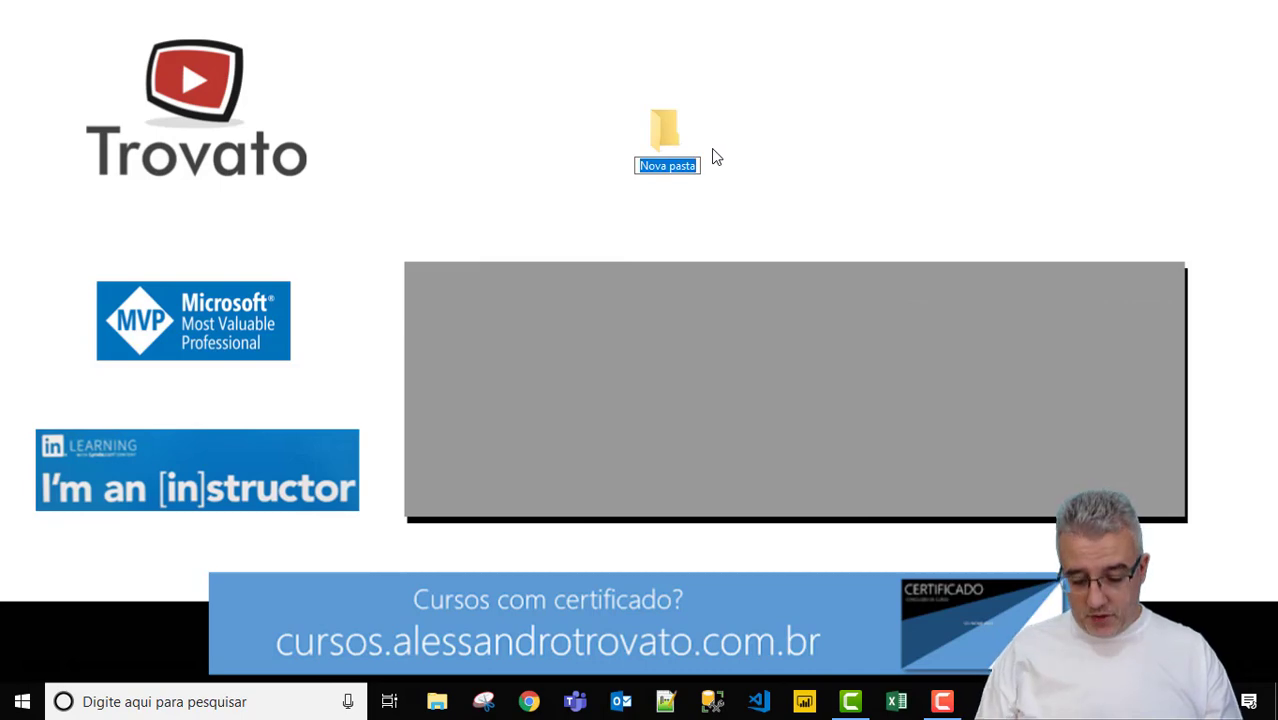
{"action": "type", "text": "aula windows"}
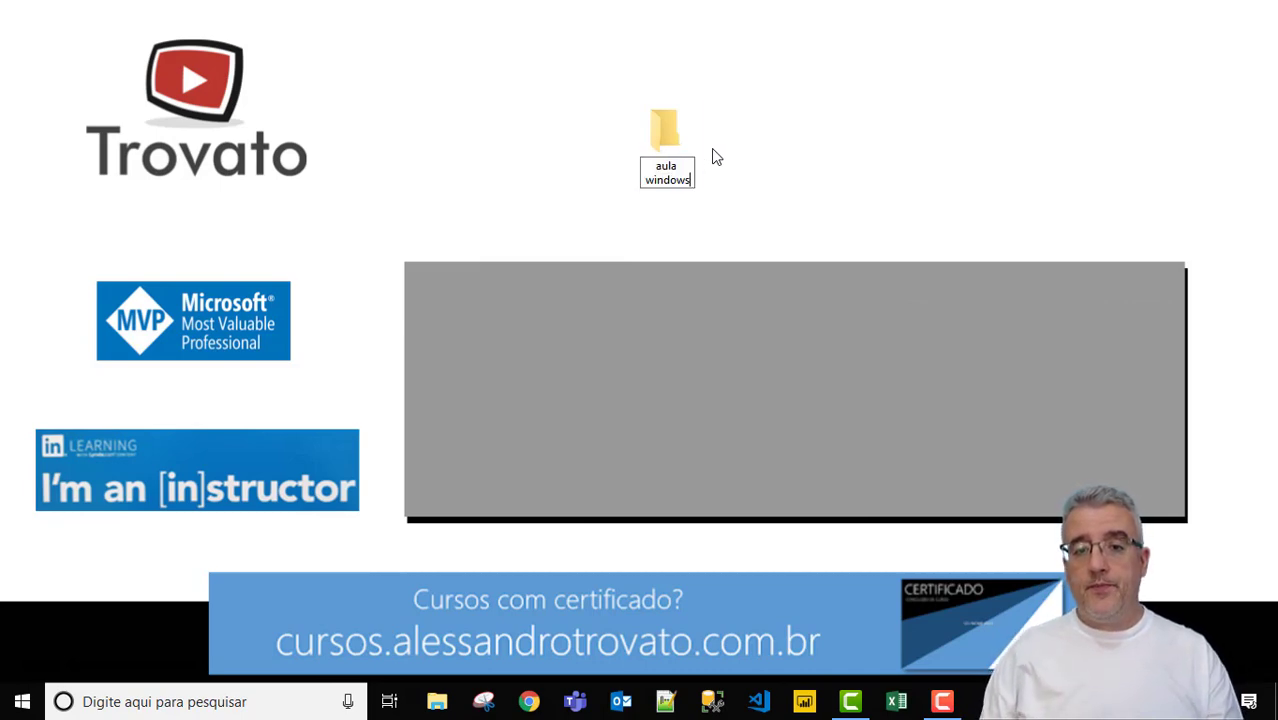
{"action": "key", "text": "Return"}
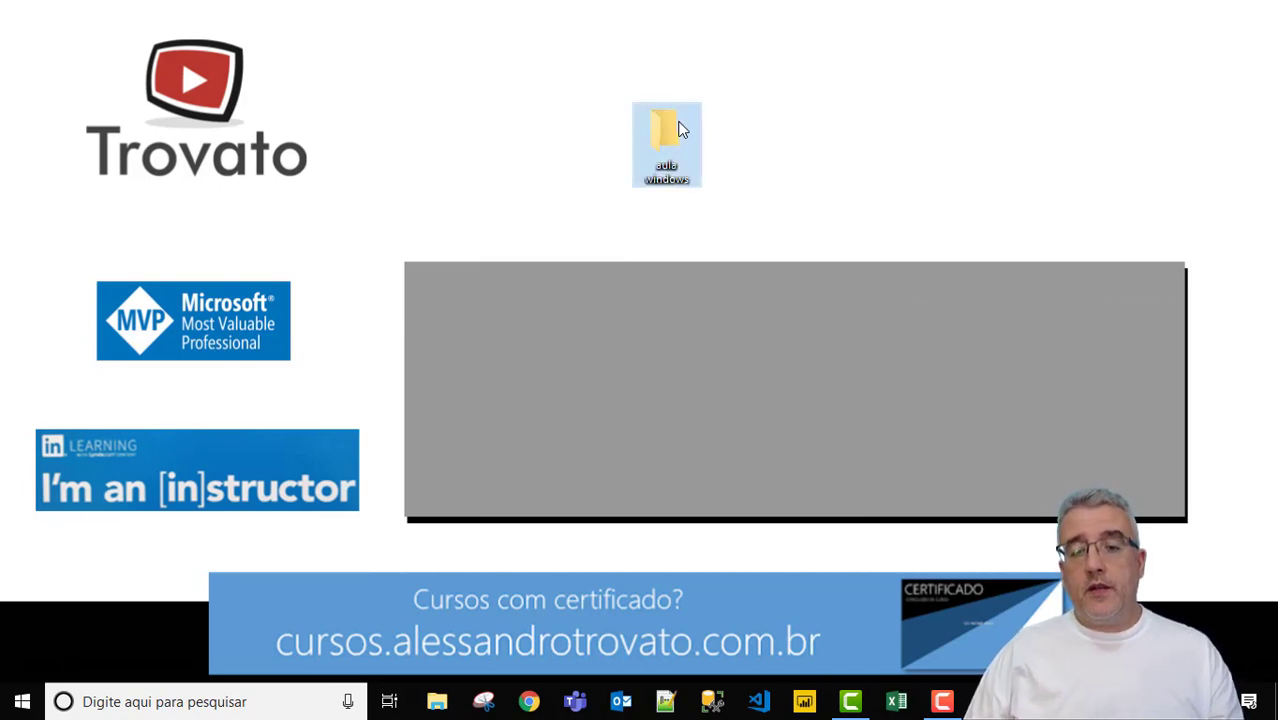
{"action": "left_click_drag", "start_coordinate": [679, 128], "coordinate": [758, 70]}
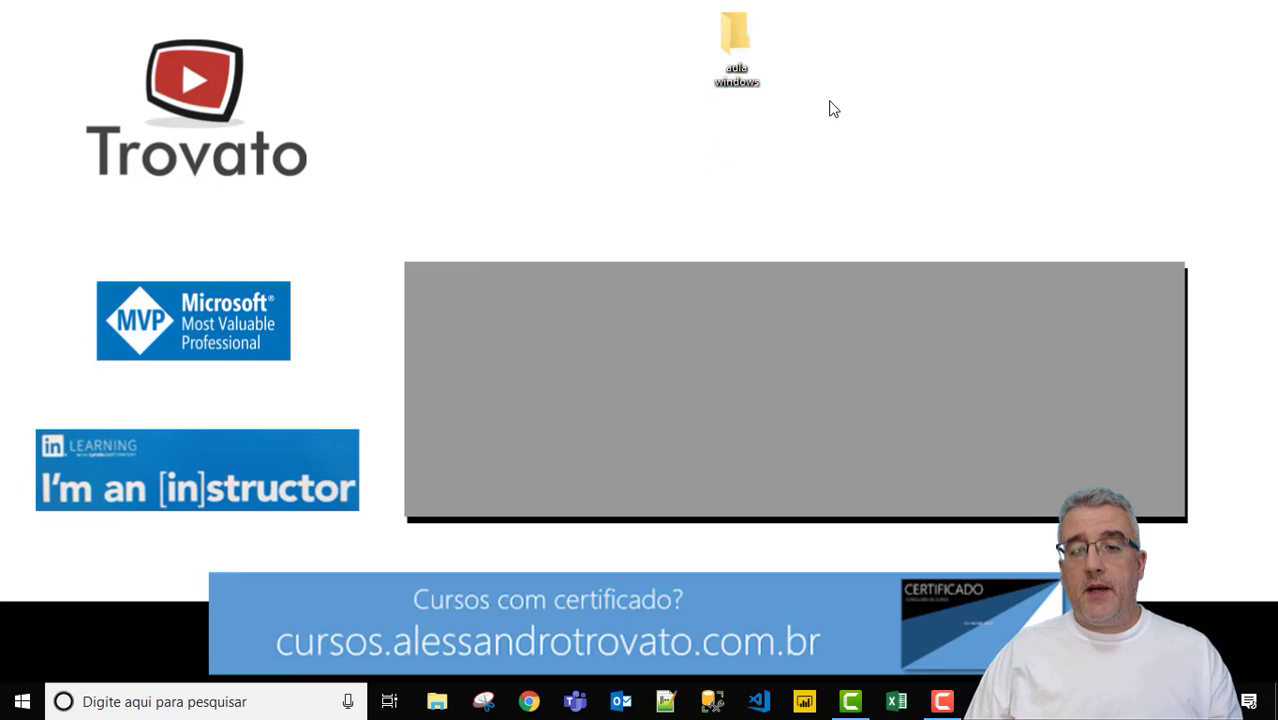
Check the contents of the "aula windows" folder and set its Oculto attribute in the folder properties
{"action": "double_click", "coordinate": [748, 38]}
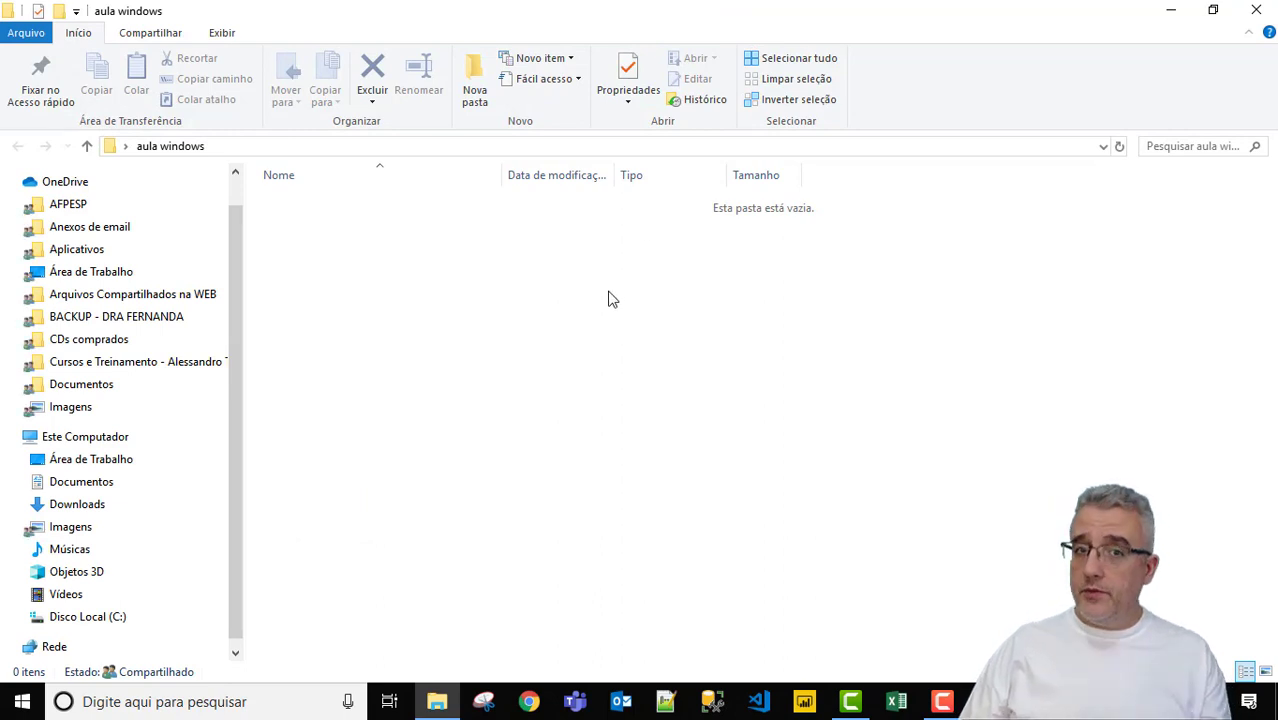
{"action": "left_click", "coordinate": [1273, 12]}
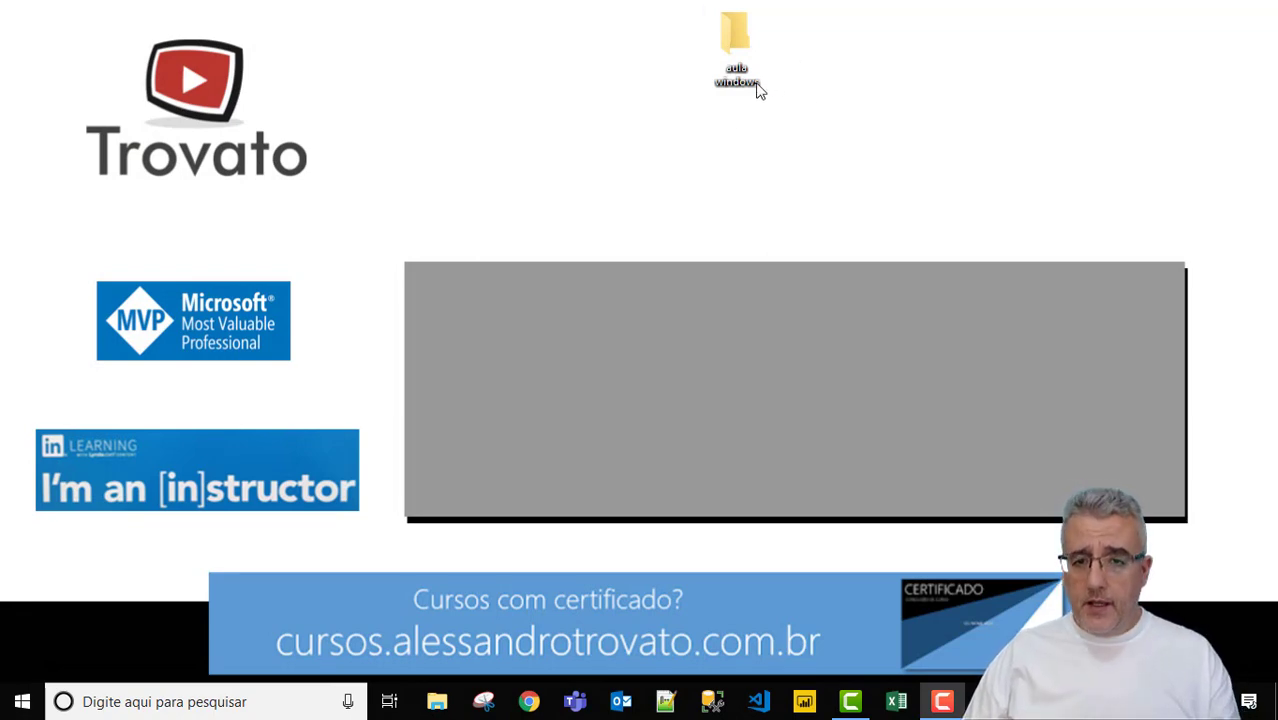
{"action": "right_click", "coordinate": [745, 42]}
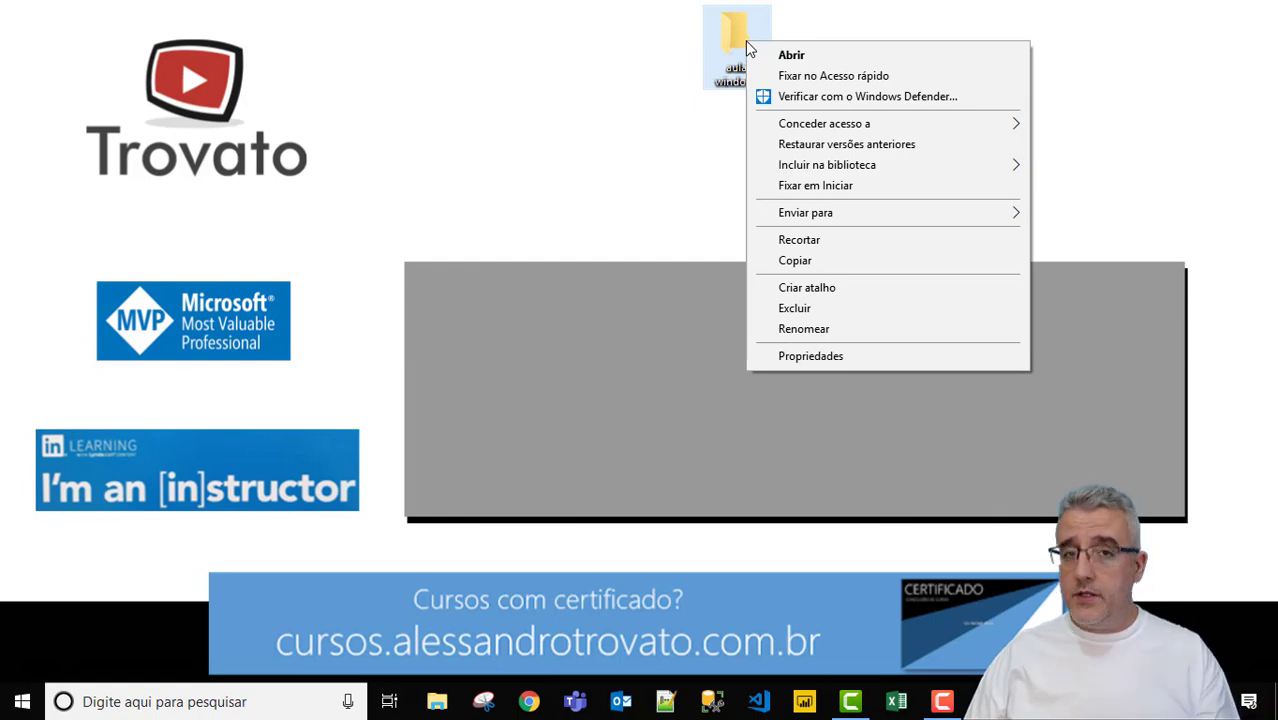
{"action": "left_click", "coordinate": [797, 360]}
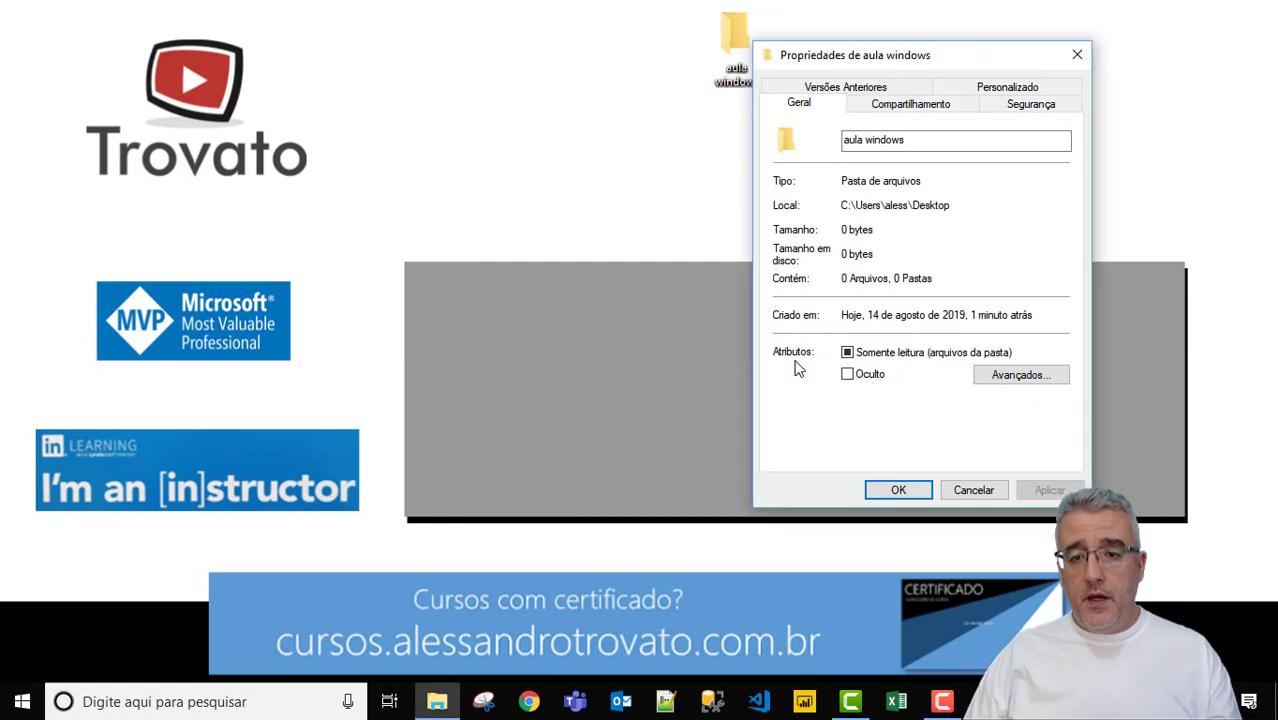
{"action": "left_click_drag", "start_coordinate": [830, 63], "coordinate": [887, 40]}
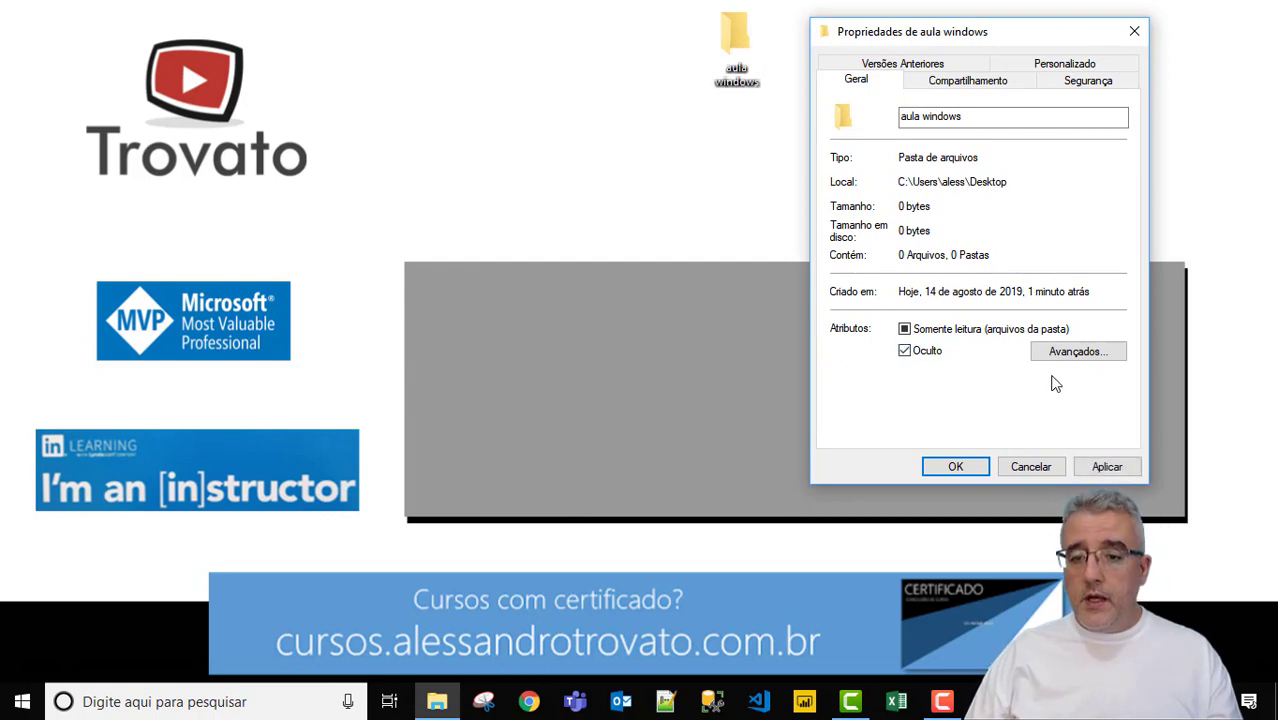
{"action": "left_click", "coordinate": [1112, 470]}
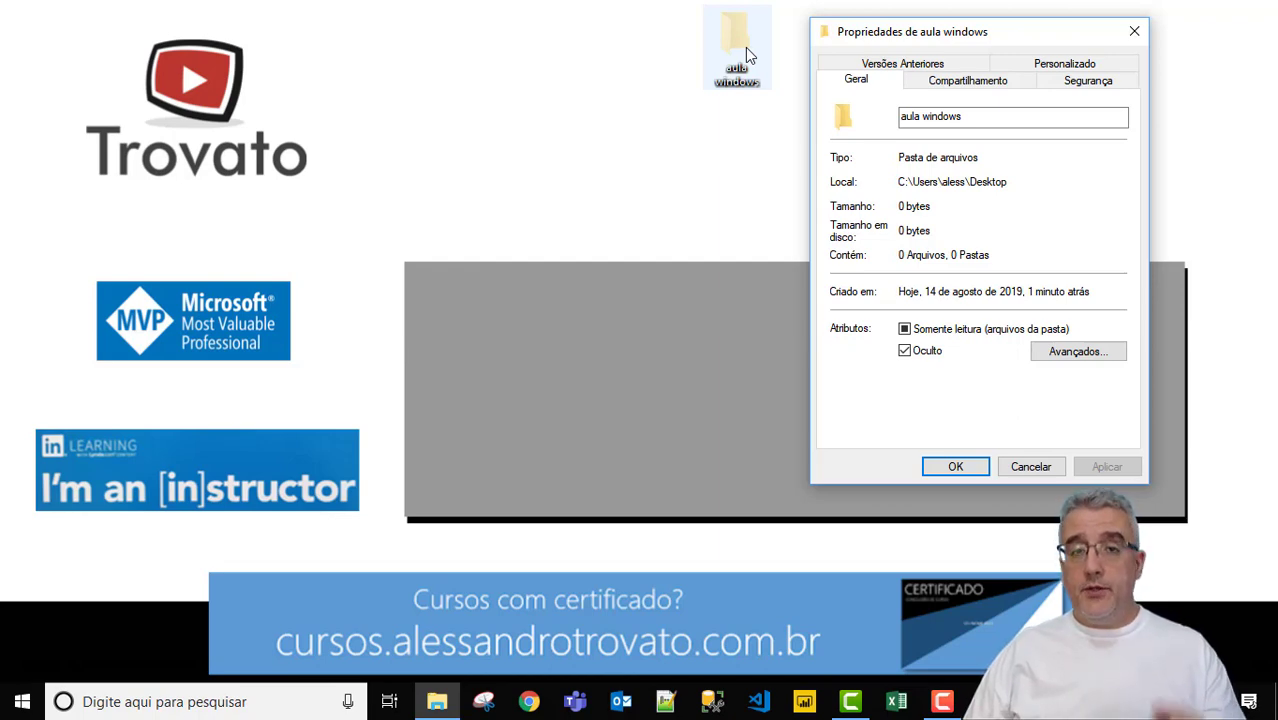
{"action": "left_click", "coordinate": [969, 467]}
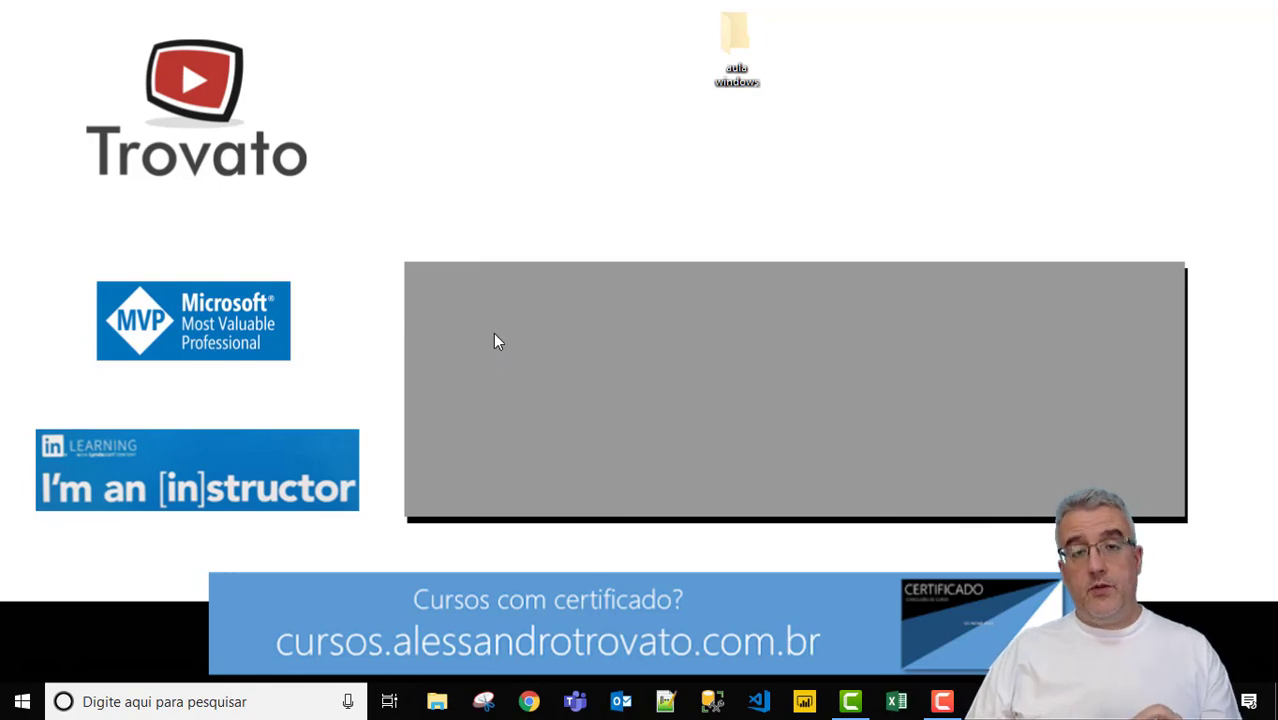
Open a resized File Explorer window beside the desktop folder and turn off the display of hidden items (Itens ocultos)
{"action": "key", "text": "super+e"}
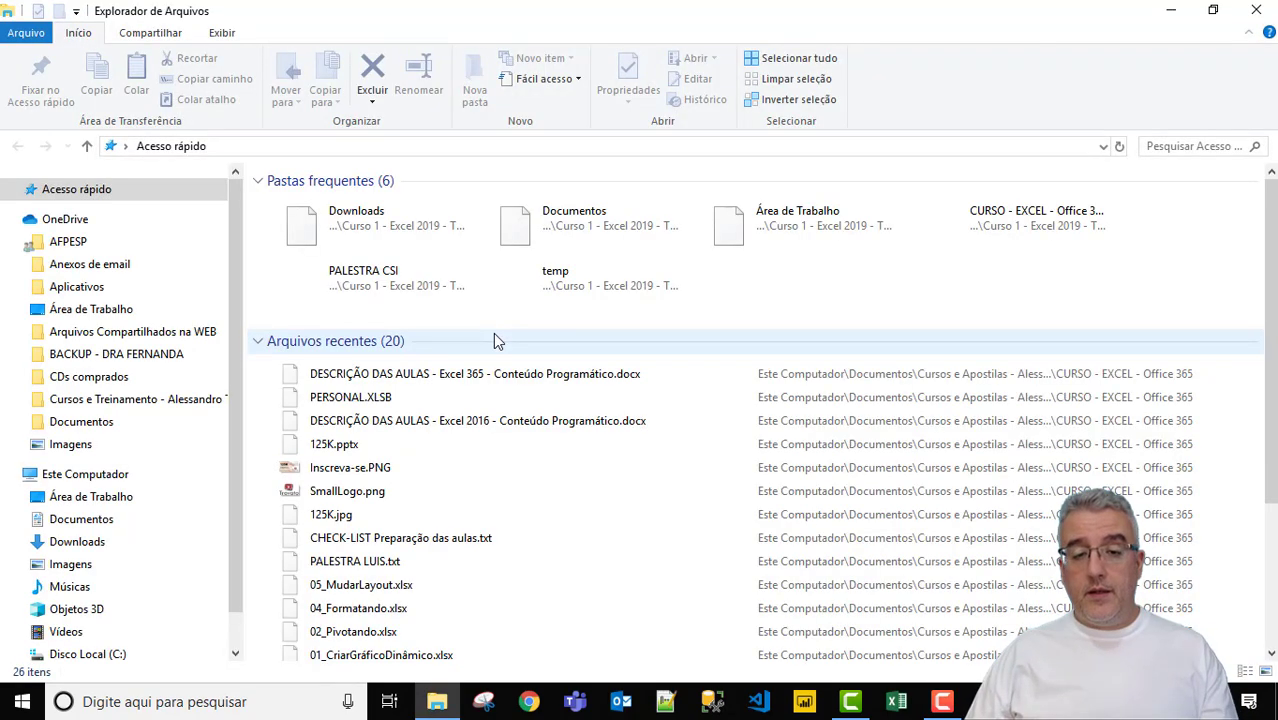
{"action": "left_click", "coordinate": [222, 33]}
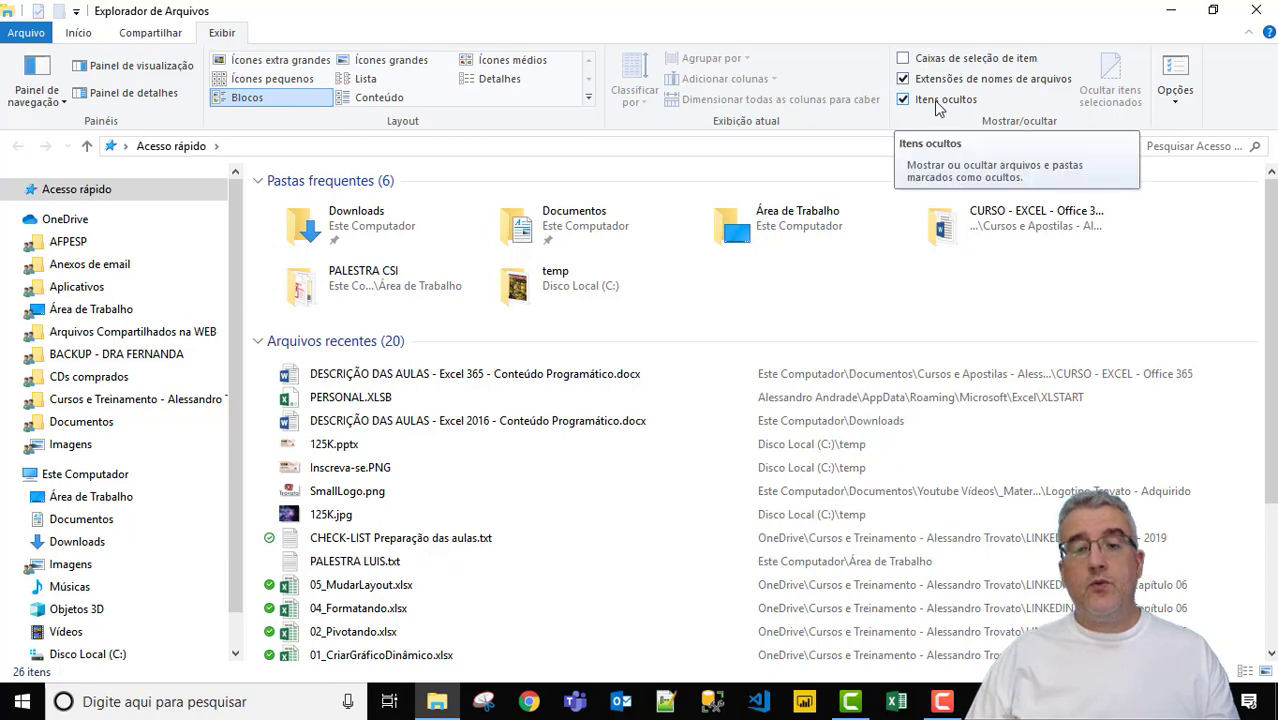
{"action": "double_click", "coordinate": [1070, 14]}
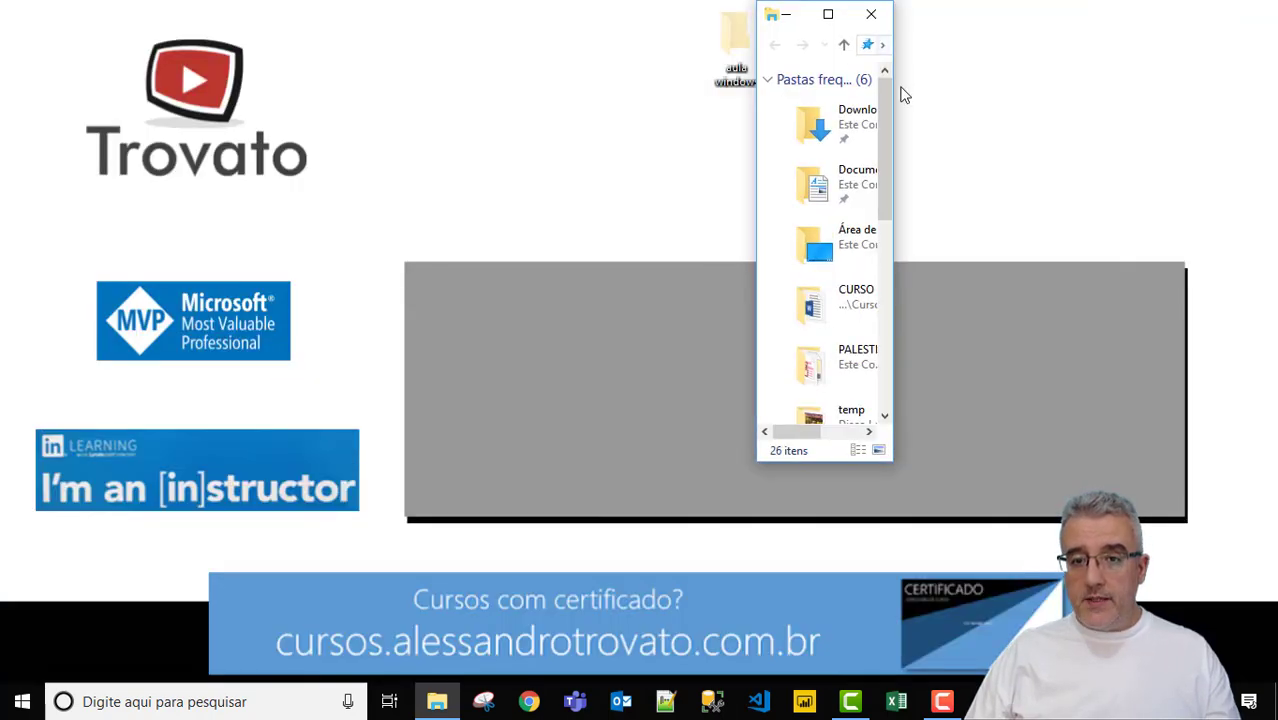
{"action": "left_click_drag", "start_coordinate": [902, 86], "coordinate": [1168, 91]}
{"action": "left_click_drag", "start_coordinate": [1037, 28], "coordinate": [487, 35]}
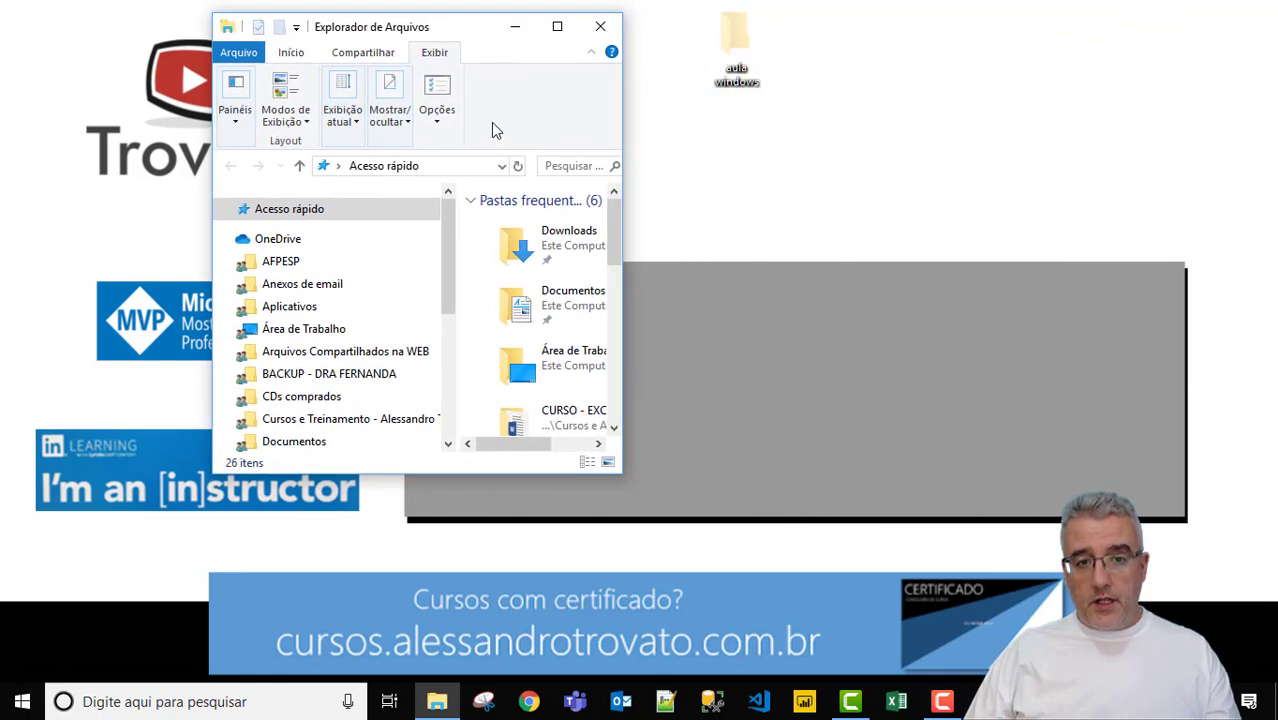
{"action": "left_click", "coordinate": [391, 116]}
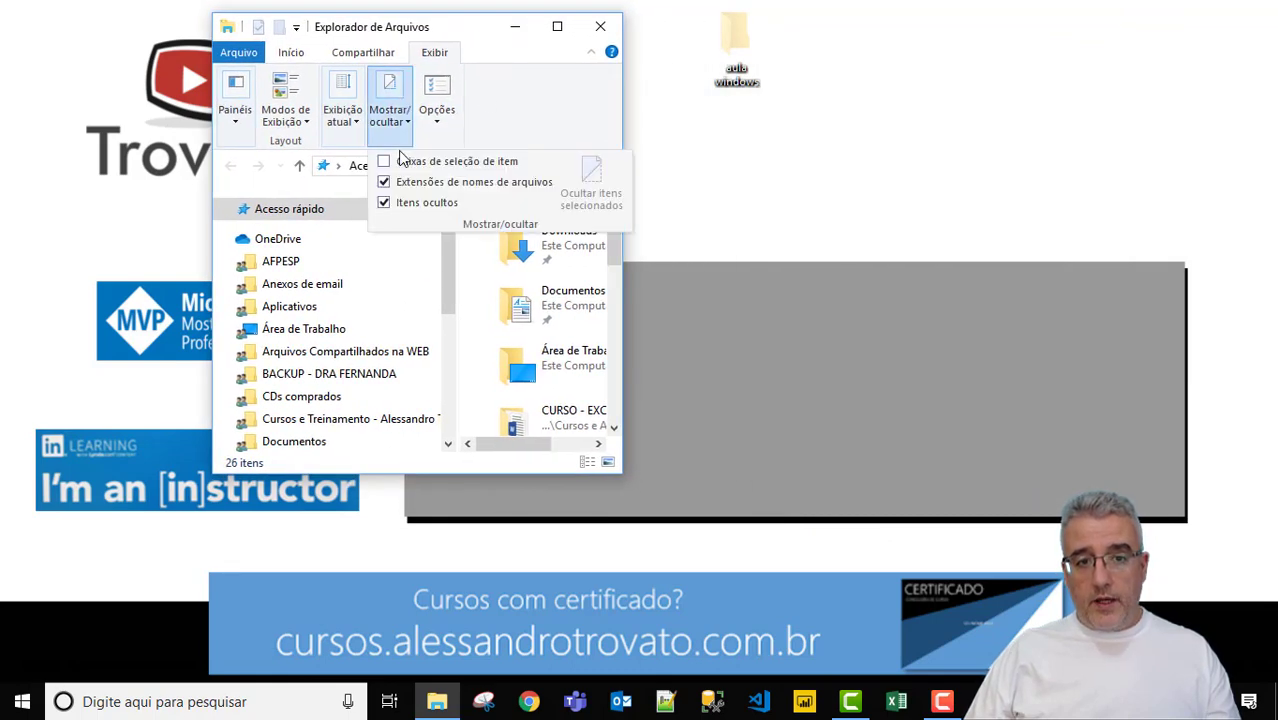
{"action": "left_click", "coordinate": [432, 204]}
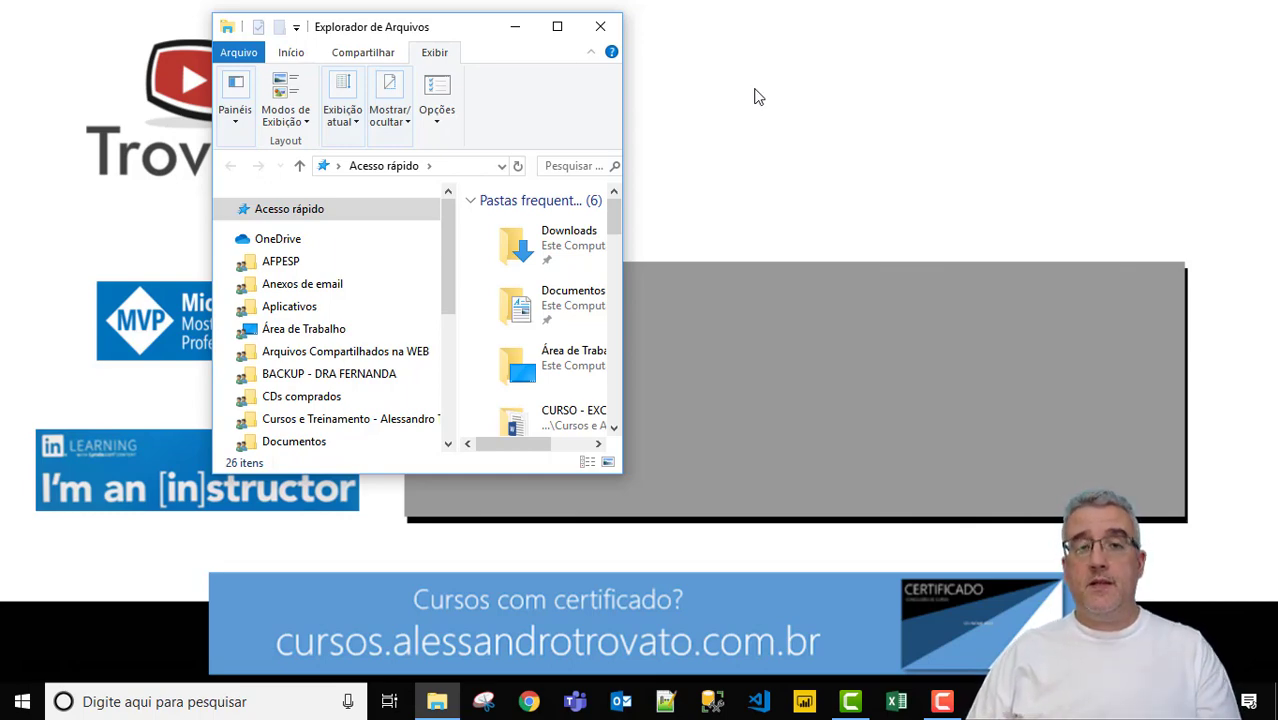
Maximize the File Explorer window and turn off the display of file name extensions (Extensões de nomes de arquivos)
{"action": "left_click", "coordinate": [390, 98]}
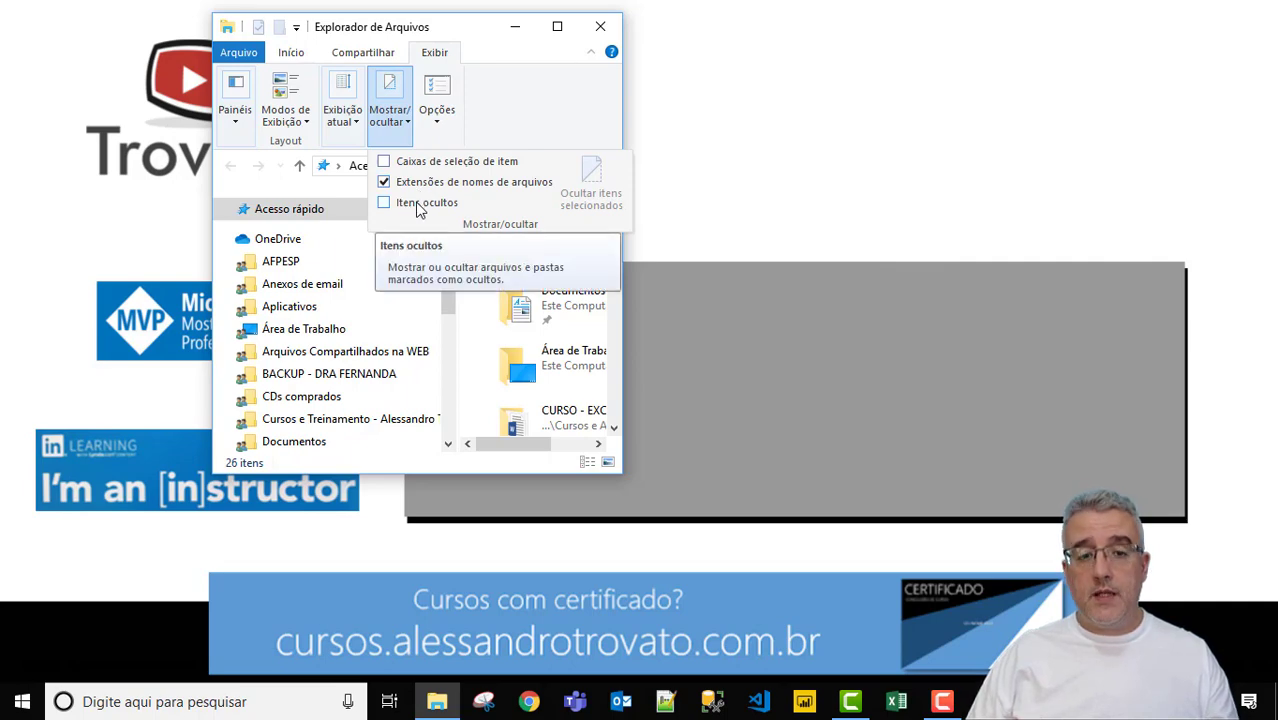
{"action": "left_click", "coordinate": [557, 26]}
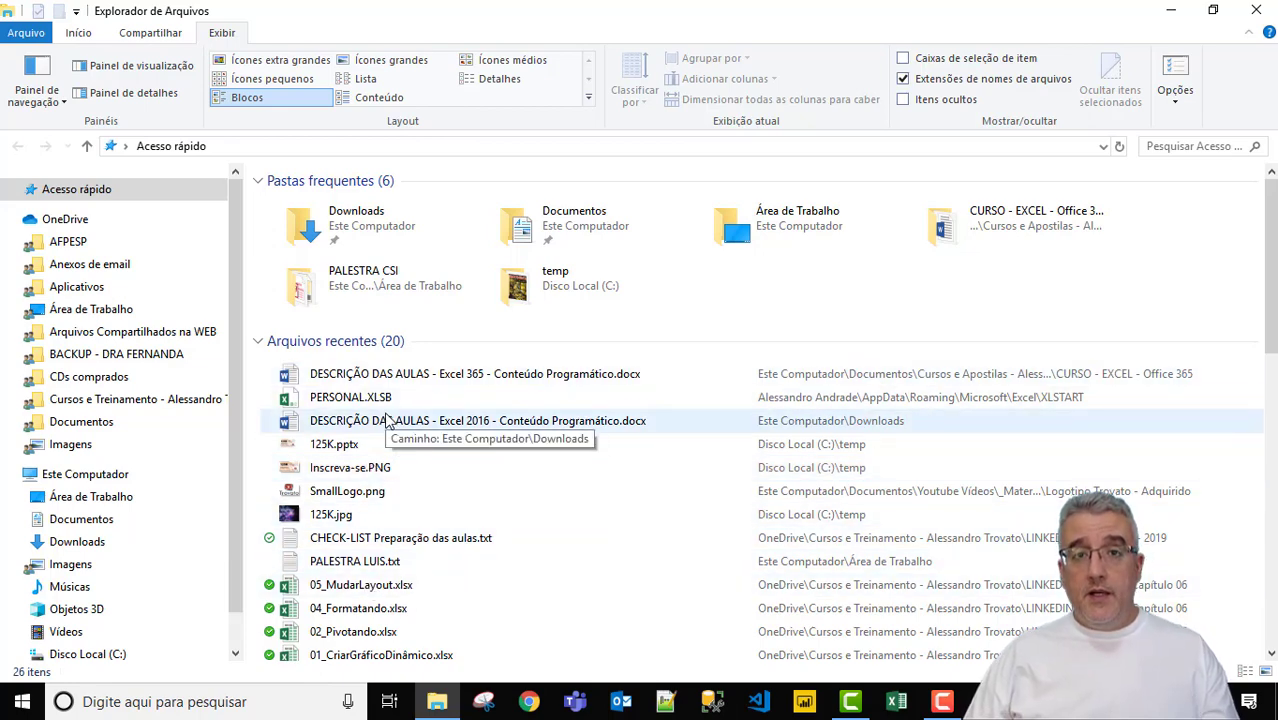
{"action": "left_click", "coordinate": [904, 80]}
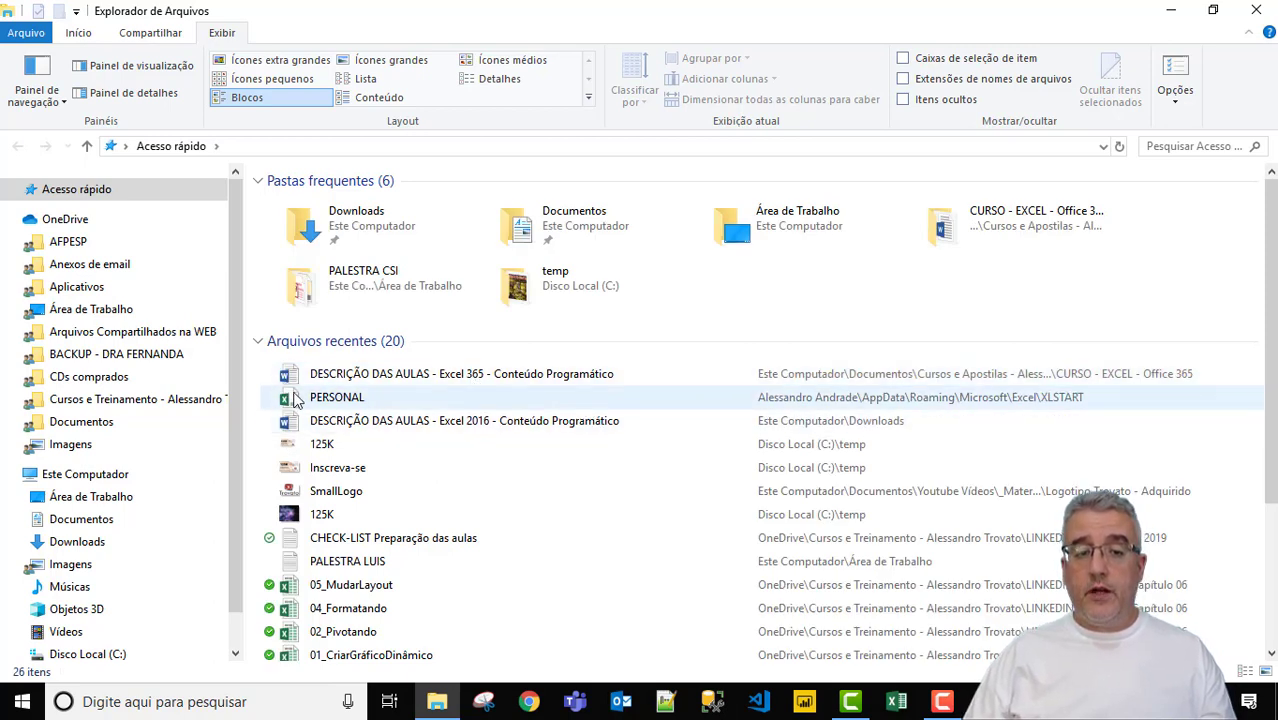
Check the file type of the recent document "DESCRIÇÃO DAS AULAS - Excel 365 - Conteúdo Programático" in its properties
{"action": "right_click", "coordinate": [452, 380]}
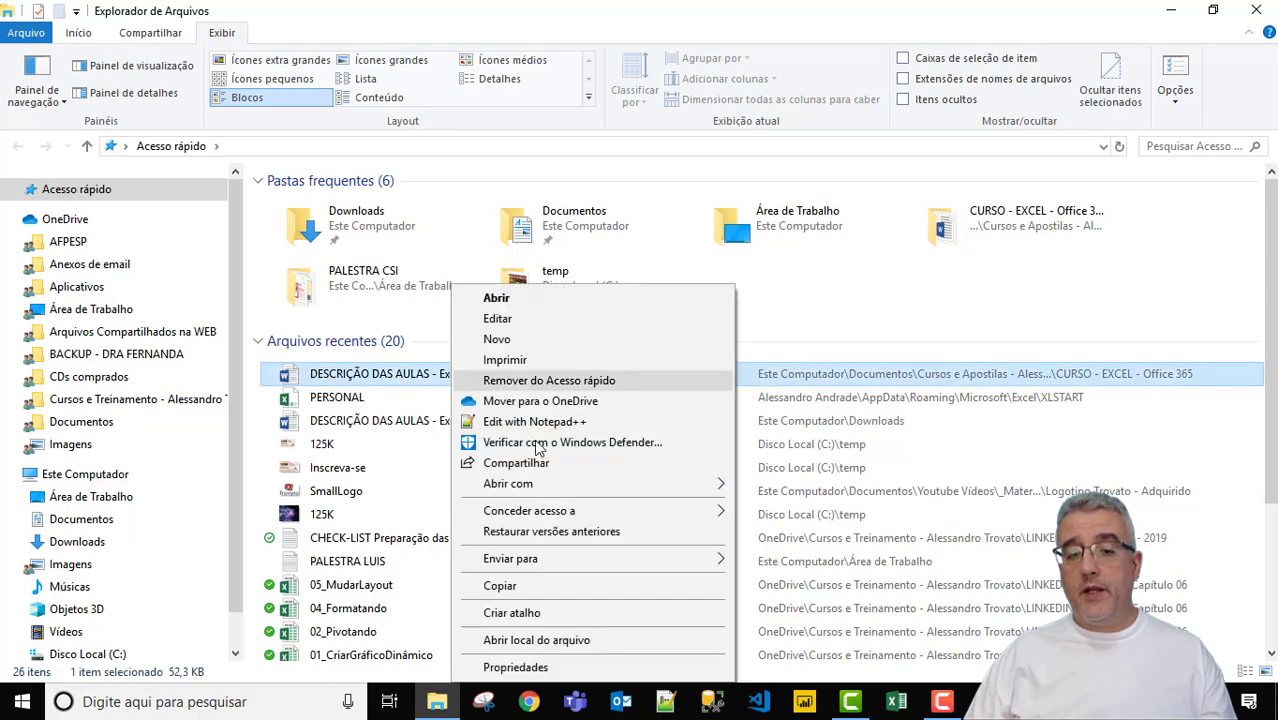
{"action": "left_click", "coordinate": [535, 674]}
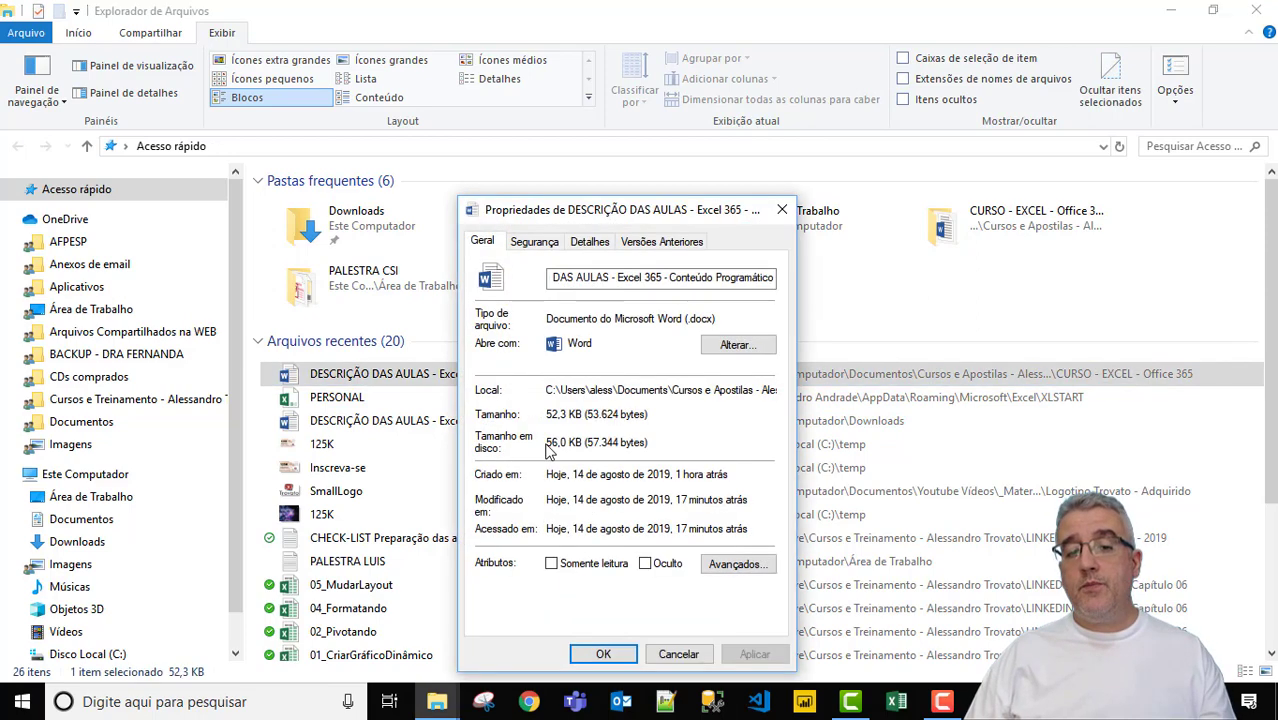
{"action": "left_click_drag", "start_coordinate": [727, 320], "coordinate": [545, 320]}
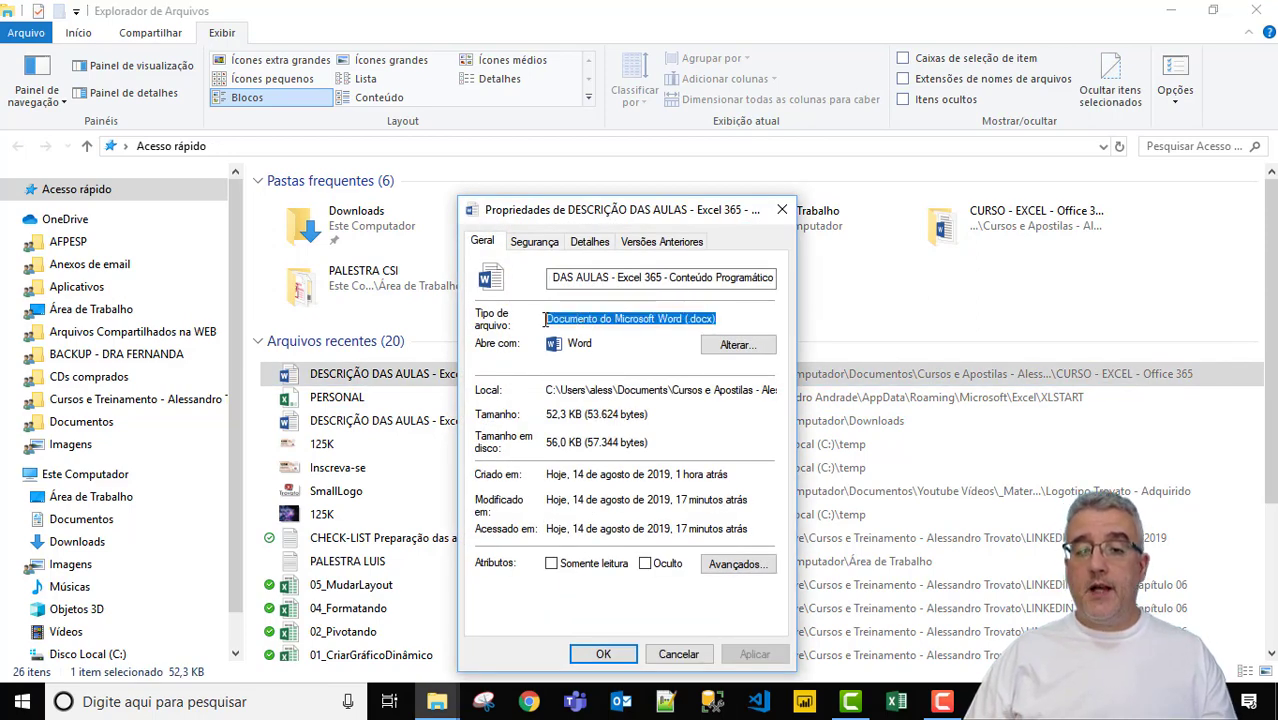
{"action": "left_click", "coordinate": [709, 313]}
{"action": "key", "text": "Escape"}
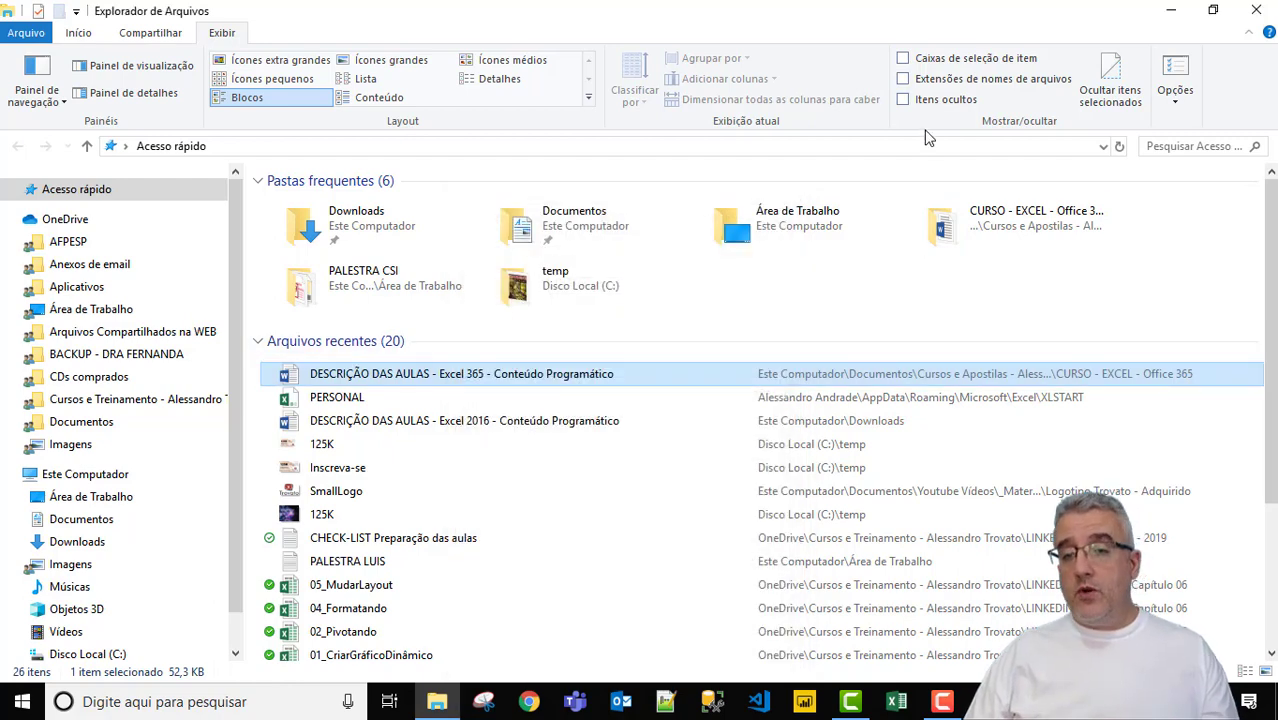
Turn the display of both file name extensions and hidden items back on
{"action": "left_click", "coordinate": [904, 79]}
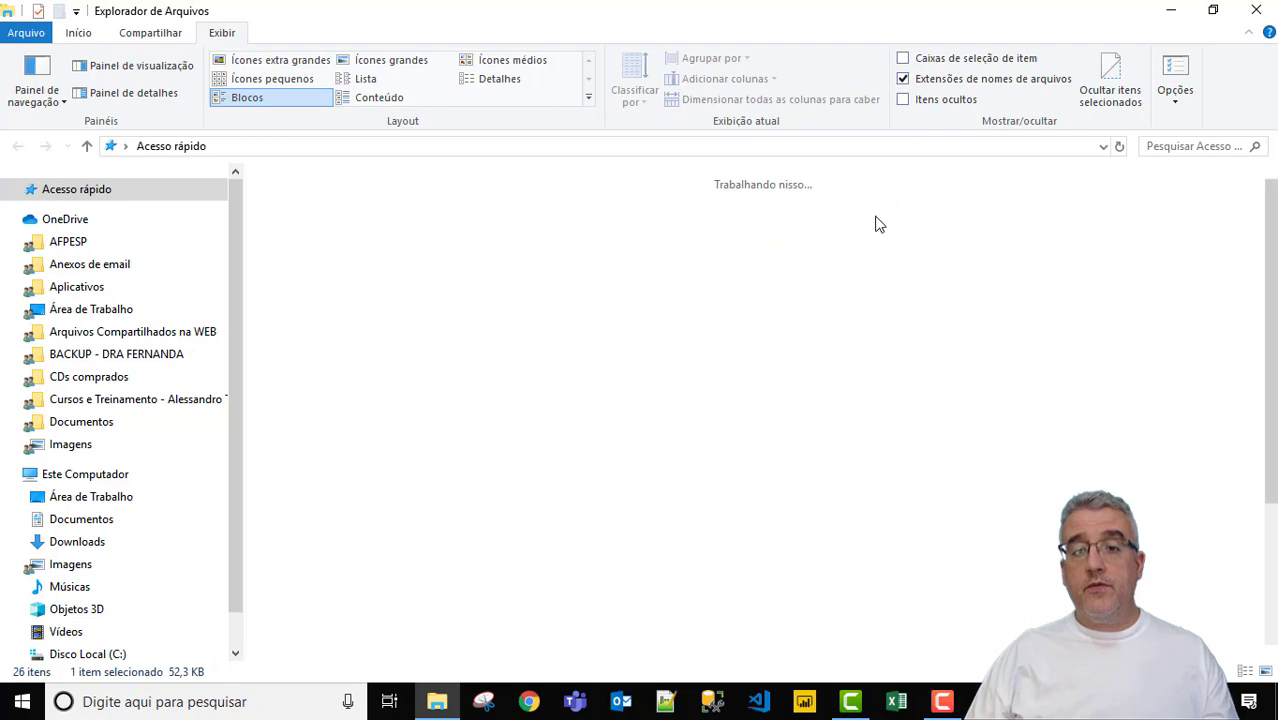
{"action": "left_click", "coordinate": [904, 100]}
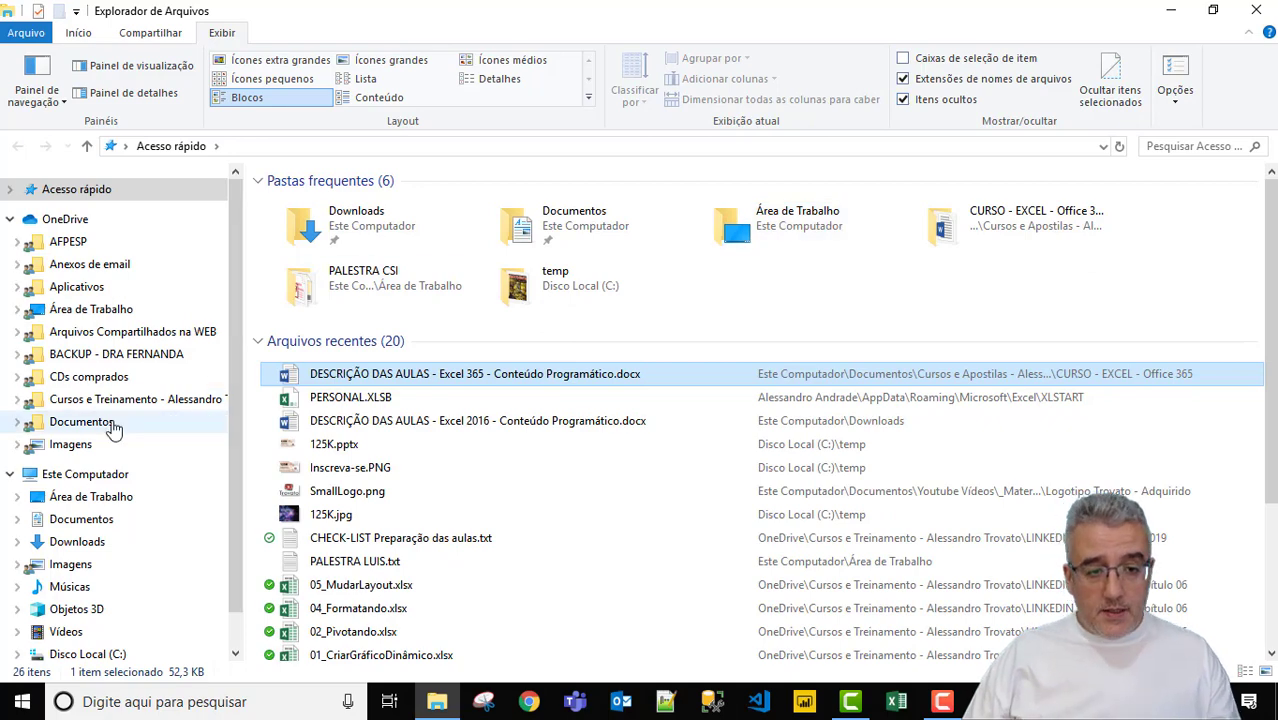
Hide the file Default.rdp in this computer's Documentos folder using Ocultar itens selecionados
{"action": "left_click", "coordinate": [104, 526]}
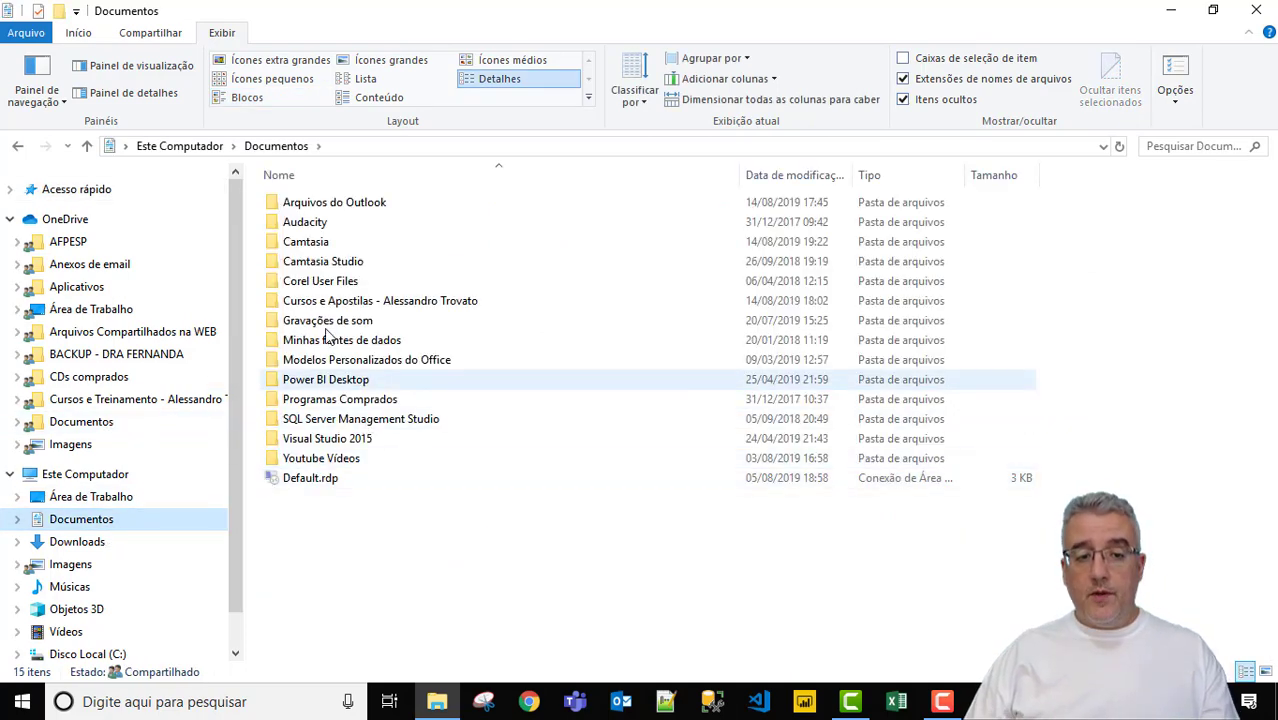
{"action": "left_click", "coordinate": [539, 422]}
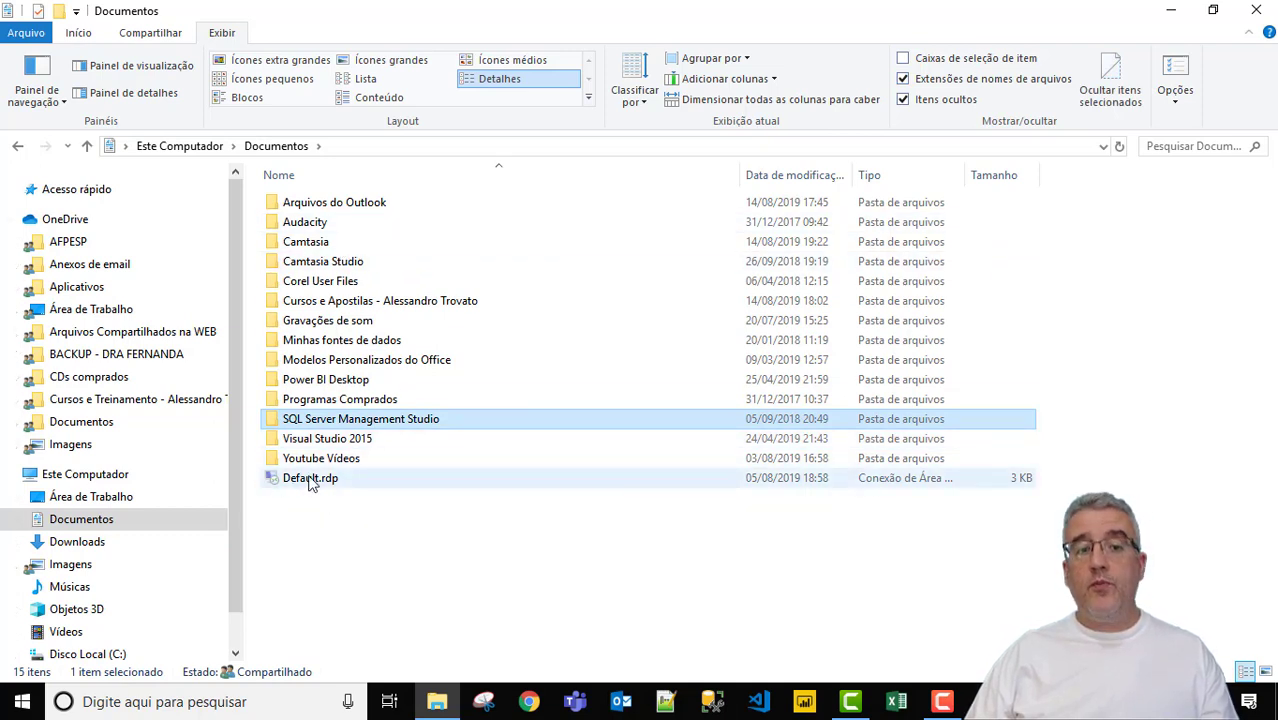
{"action": "left_click", "coordinate": [334, 484]}
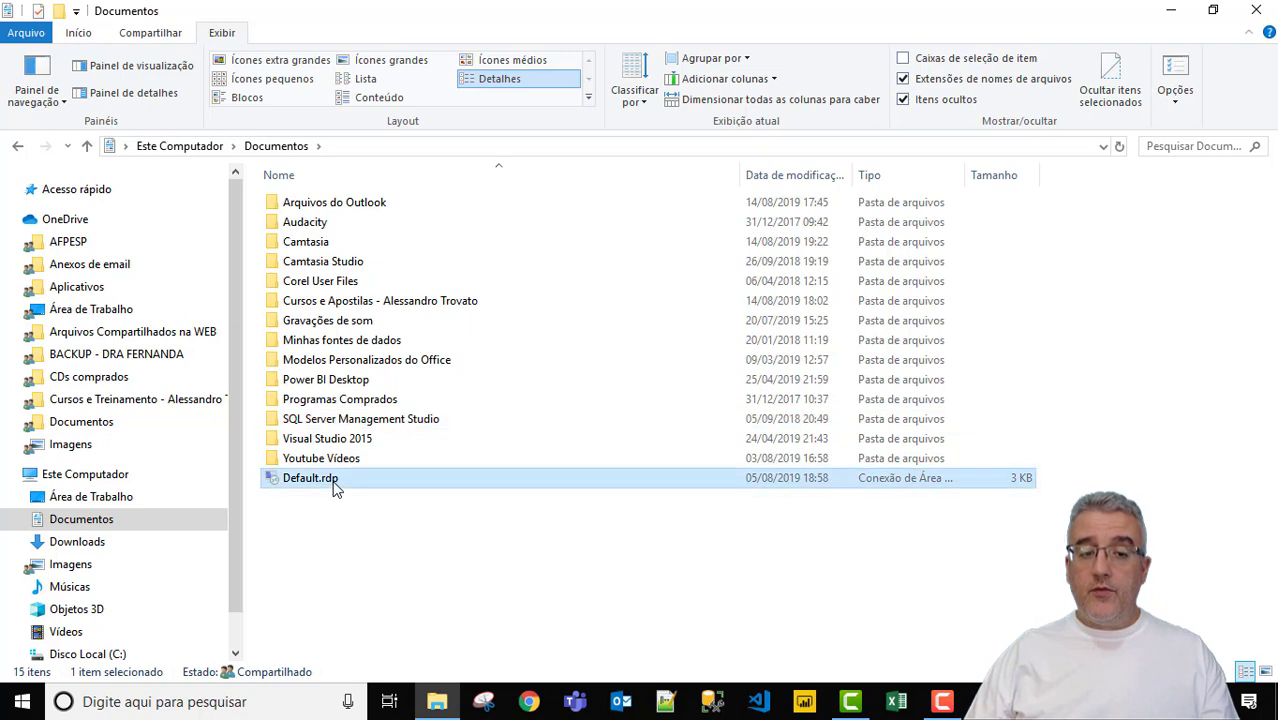
{"action": "left_click", "coordinate": [1106, 79]}
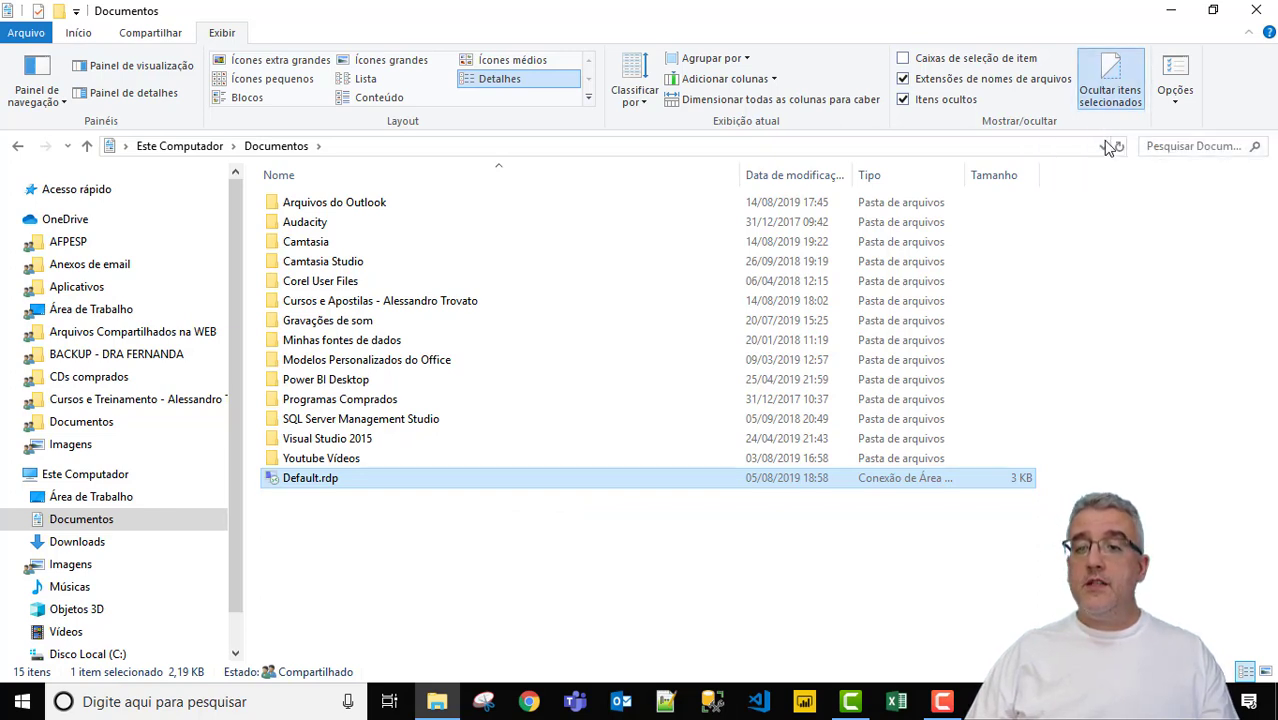
{"action": "left_click", "coordinate": [1108, 76]}
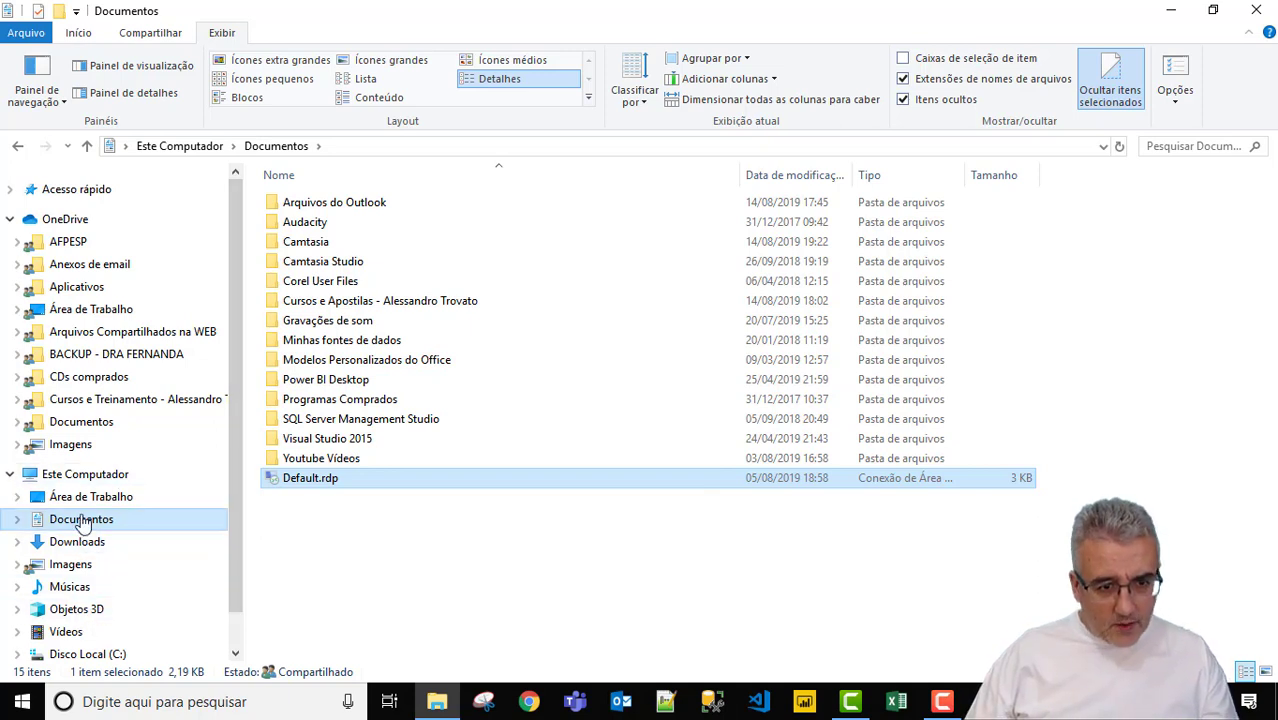
Show Disco Local (C:) with the display of hidden items turned off, and minimize the window
{"action": "scroll", "coordinate": [88, 600], "scroll_direction": "down", "scroll_amount": 1}
{"action": "left_click", "coordinate": [88, 588]}
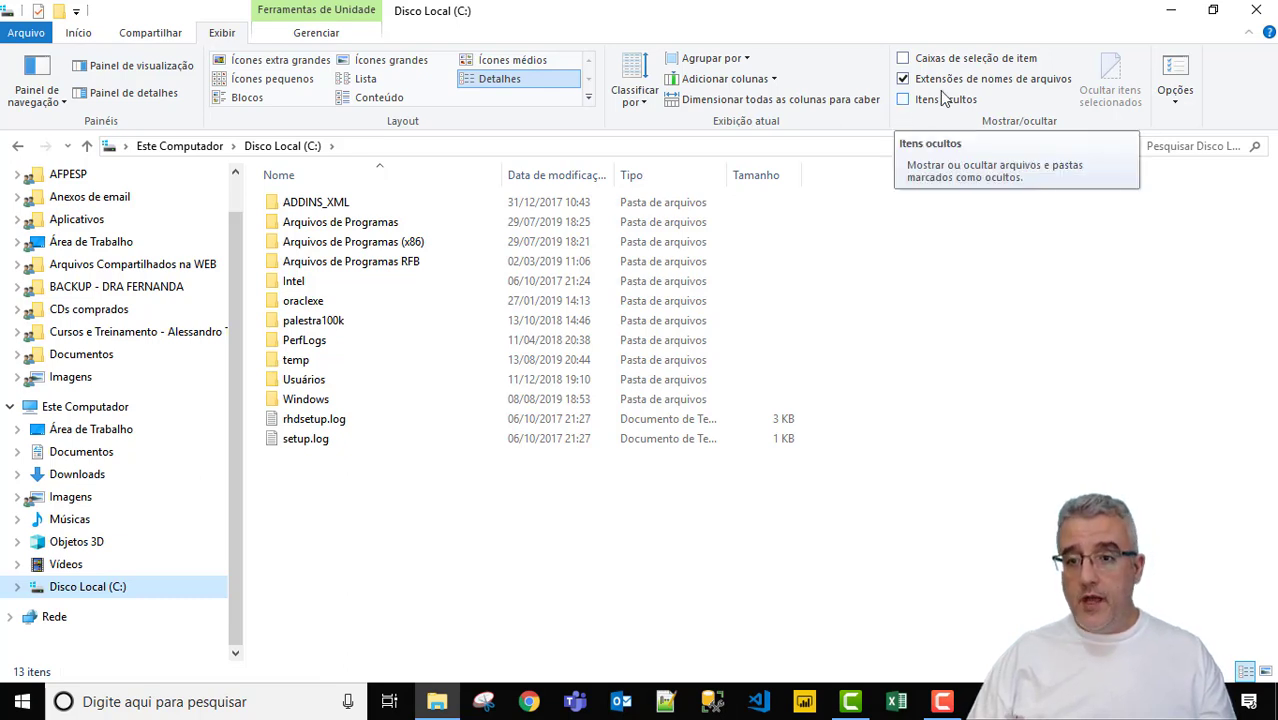
{"action": "left_click", "coordinate": [1172, 11]}
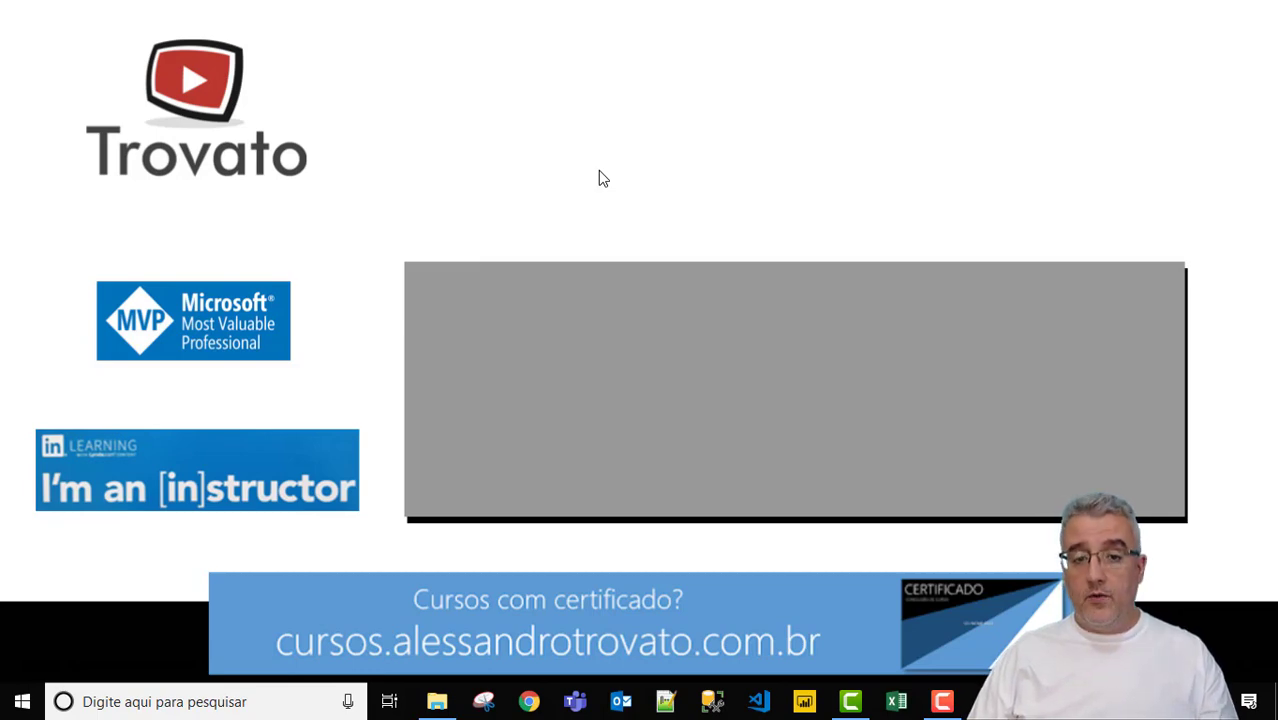
Open two new File Explorer windows over the desktop
{"action": "key", "text": "super+e"}
{"action": "key", "text": "super+e"}
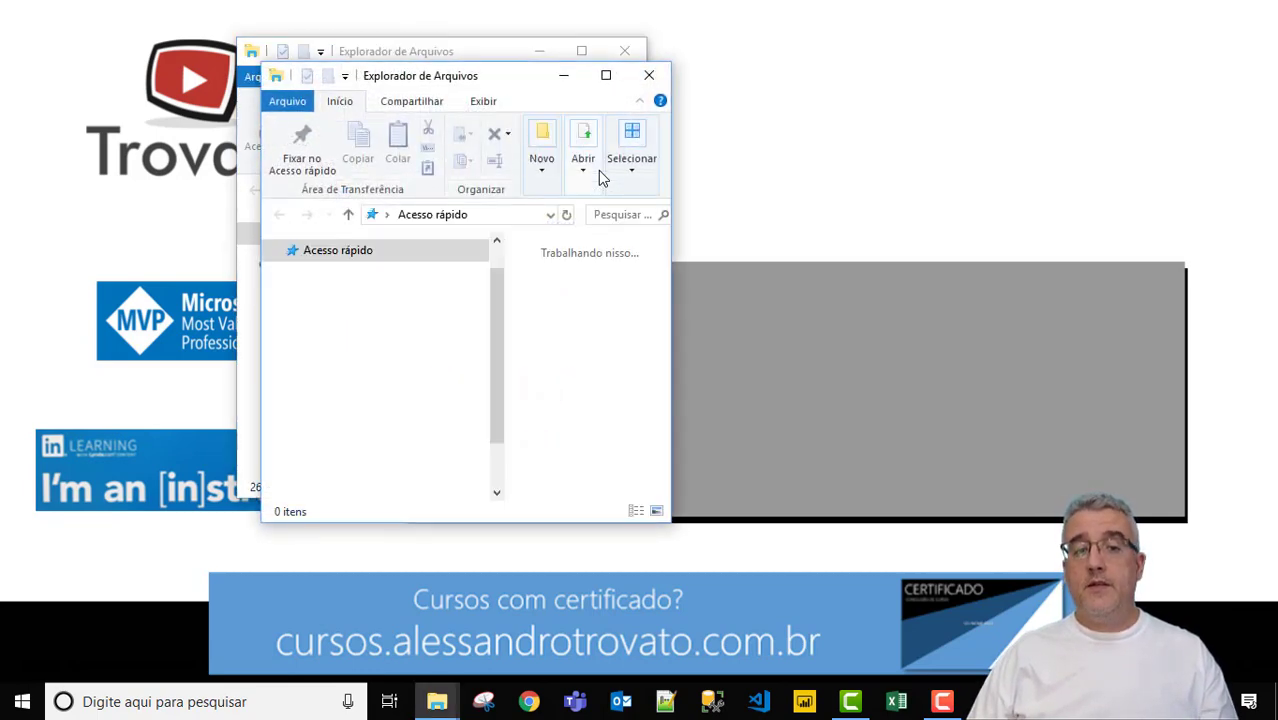
Open another File Explorer window, and restore the maximized Disco Local (C:) window to a smaller size overlapping the other windows
{"action": "key", "text": "super+e"}
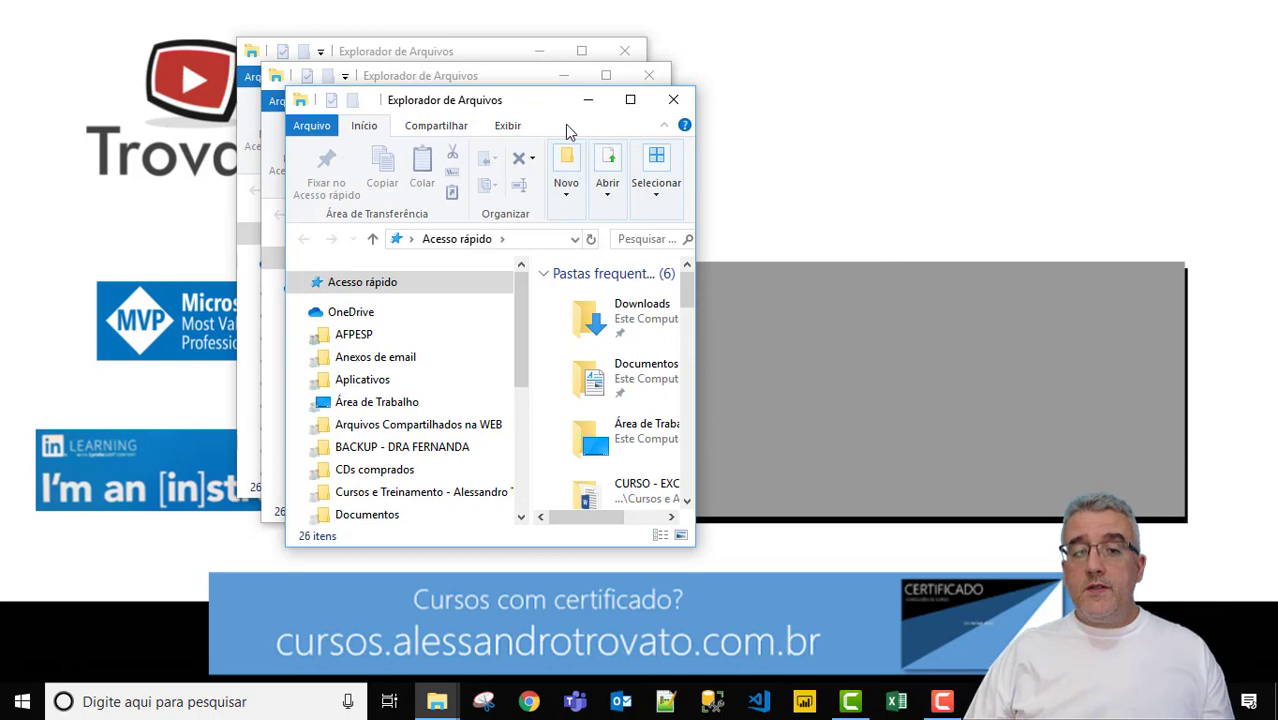
{"action": "left_click", "coordinate": [312, 127]}
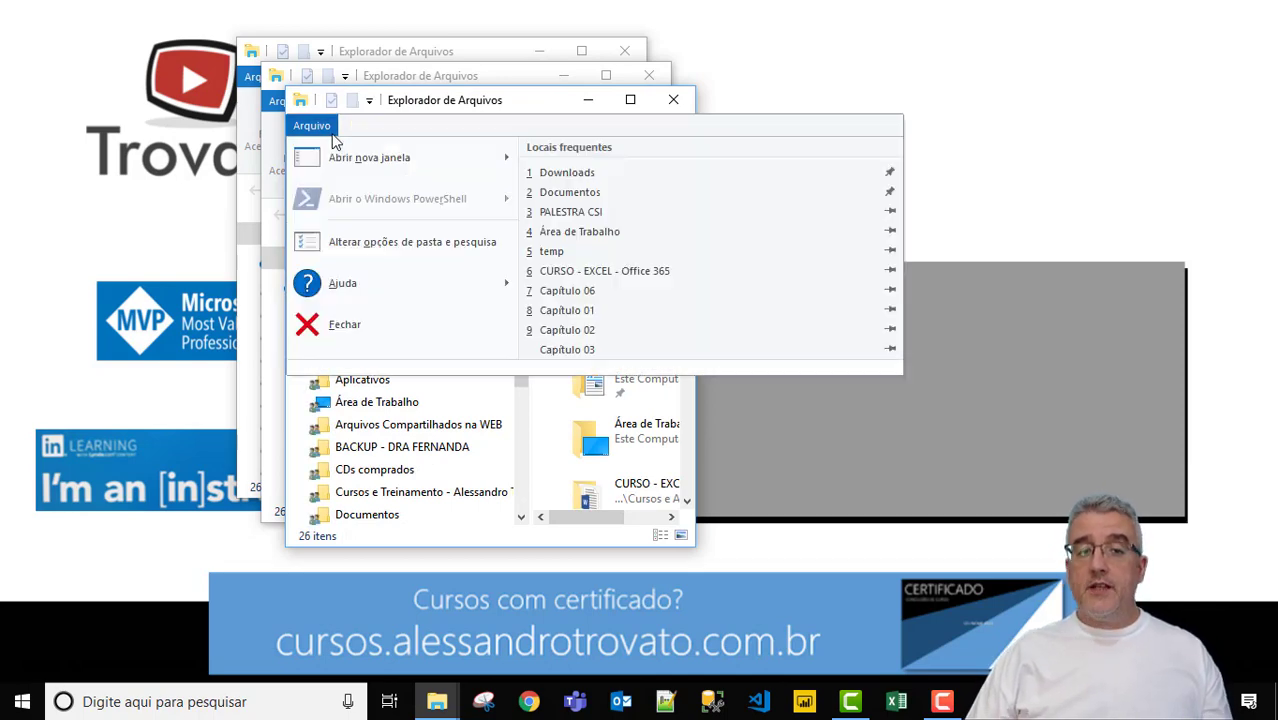
{"action": "key", "text": "Escape"}
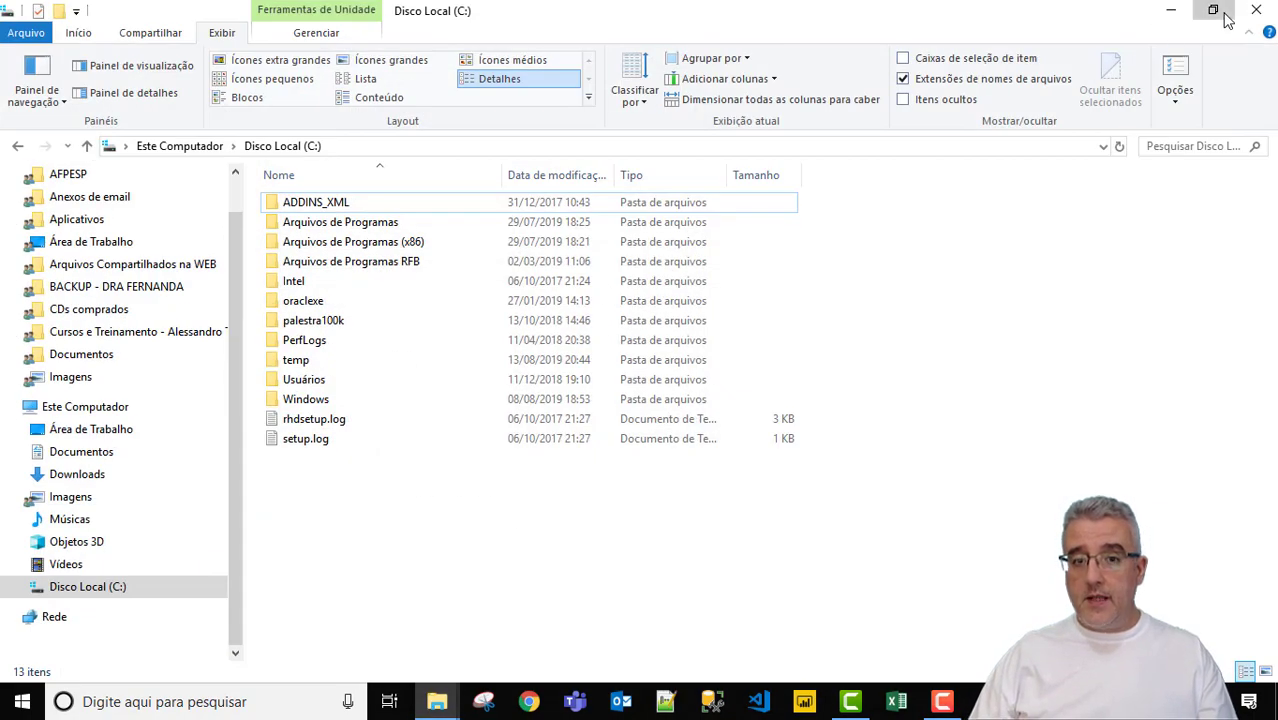
{"action": "left_click", "coordinate": [1213, 11]}
{"action": "left_click_drag", "start_coordinate": [442, 43], "coordinate": [568, 146]}
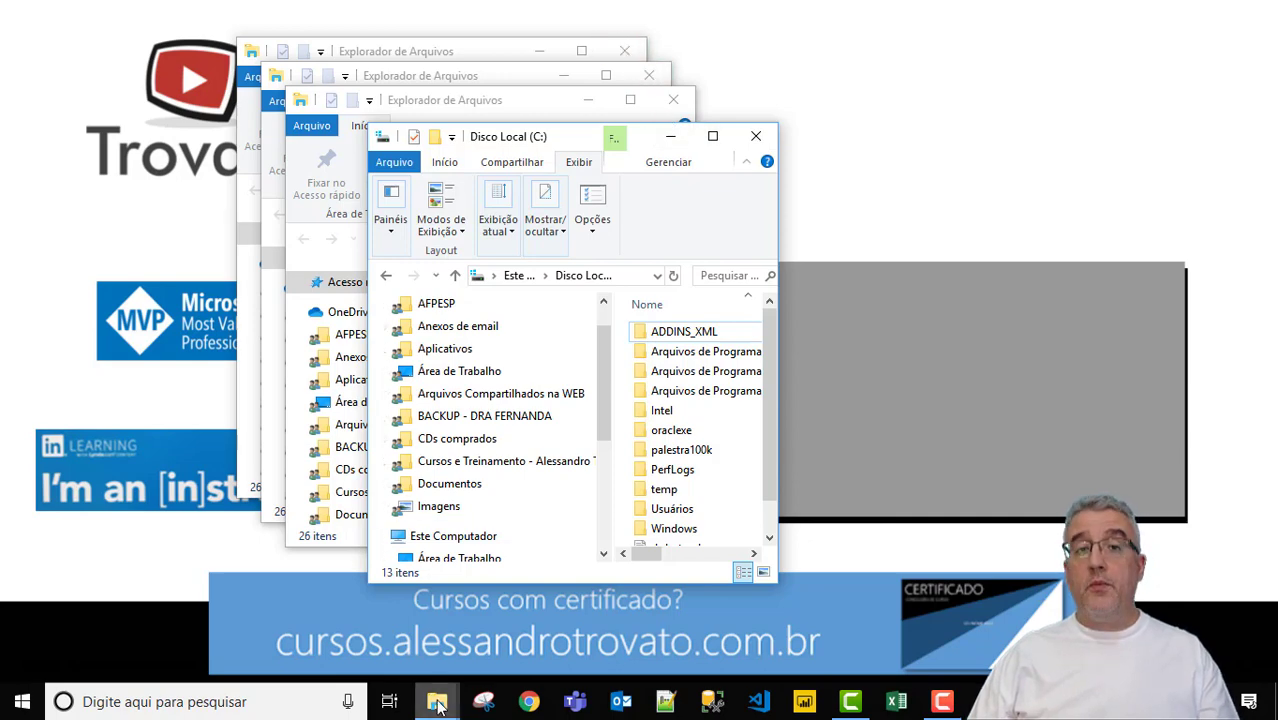
Close all open File Explorer windows at once with Fechar todas as janelas
{"action": "mouse_move", "coordinate": [438, 706]}
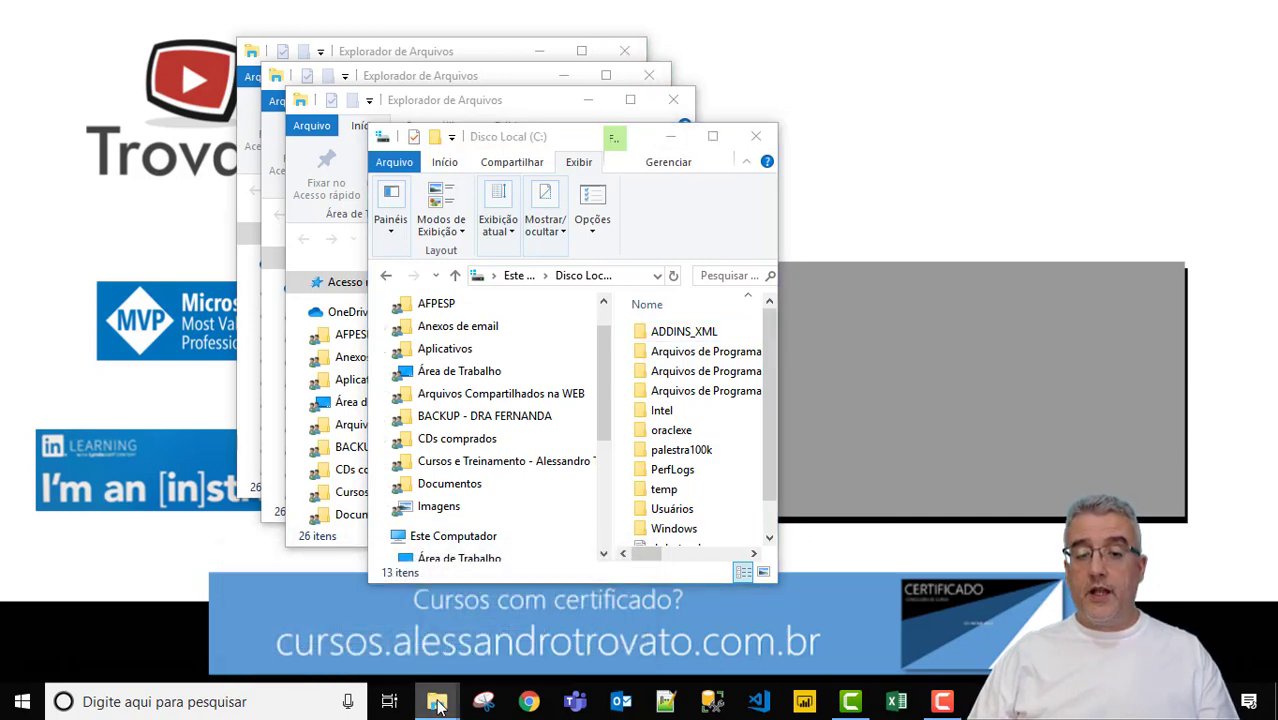
{"action": "right_click", "coordinate": [438, 706]}
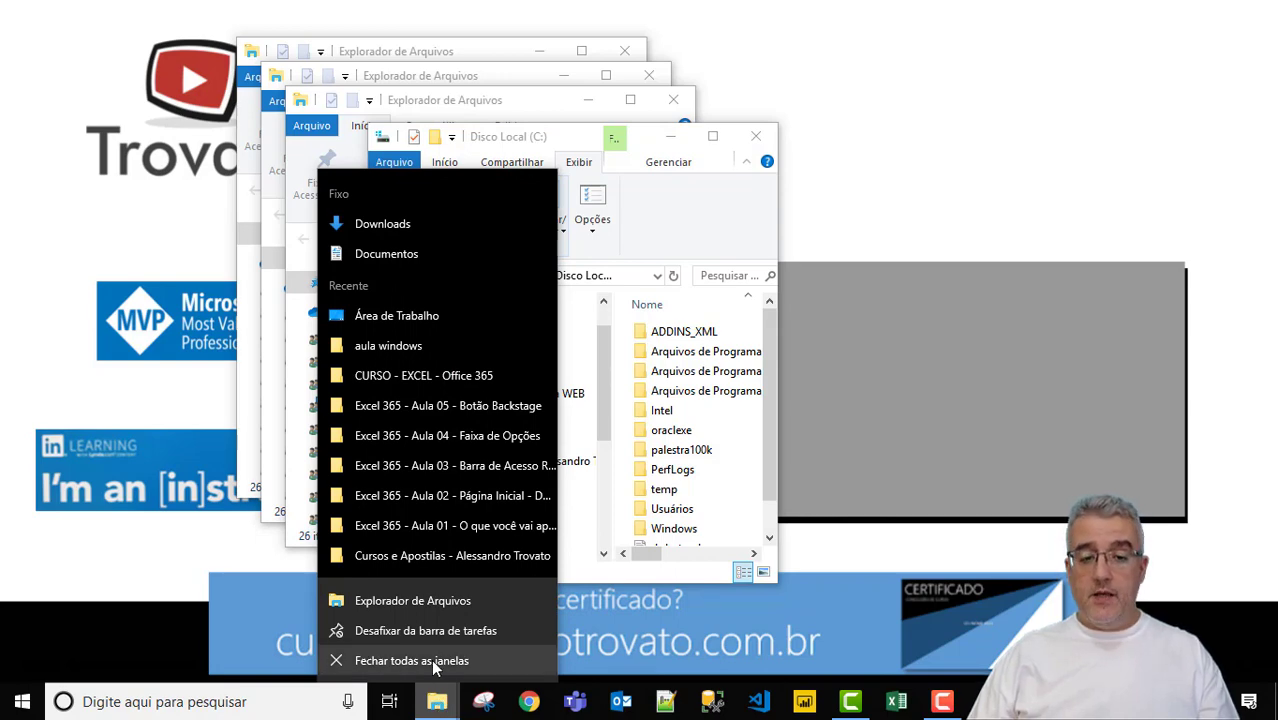
{"action": "left_click", "coordinate": [431, 659]}
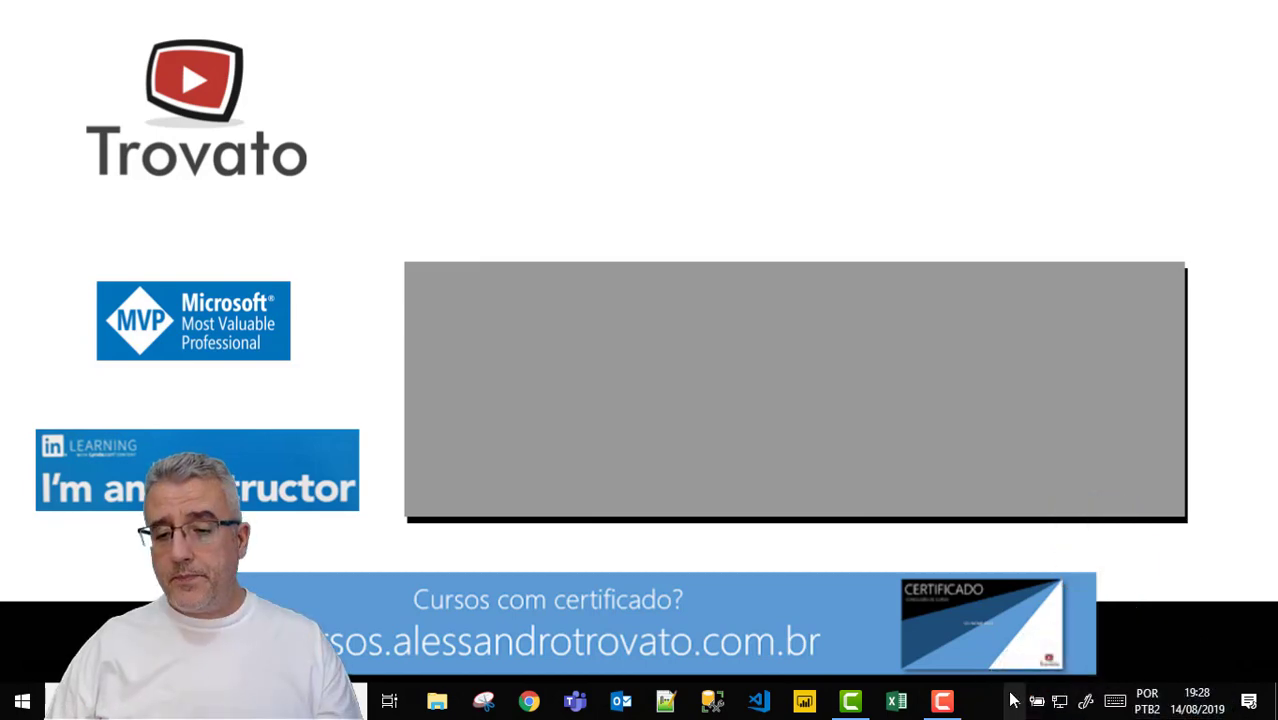
Open the taskbar settings and turn on automatic hiding of the taskbar in desktop mode
{"action": "right_click", "coordinate": [992, 708]}
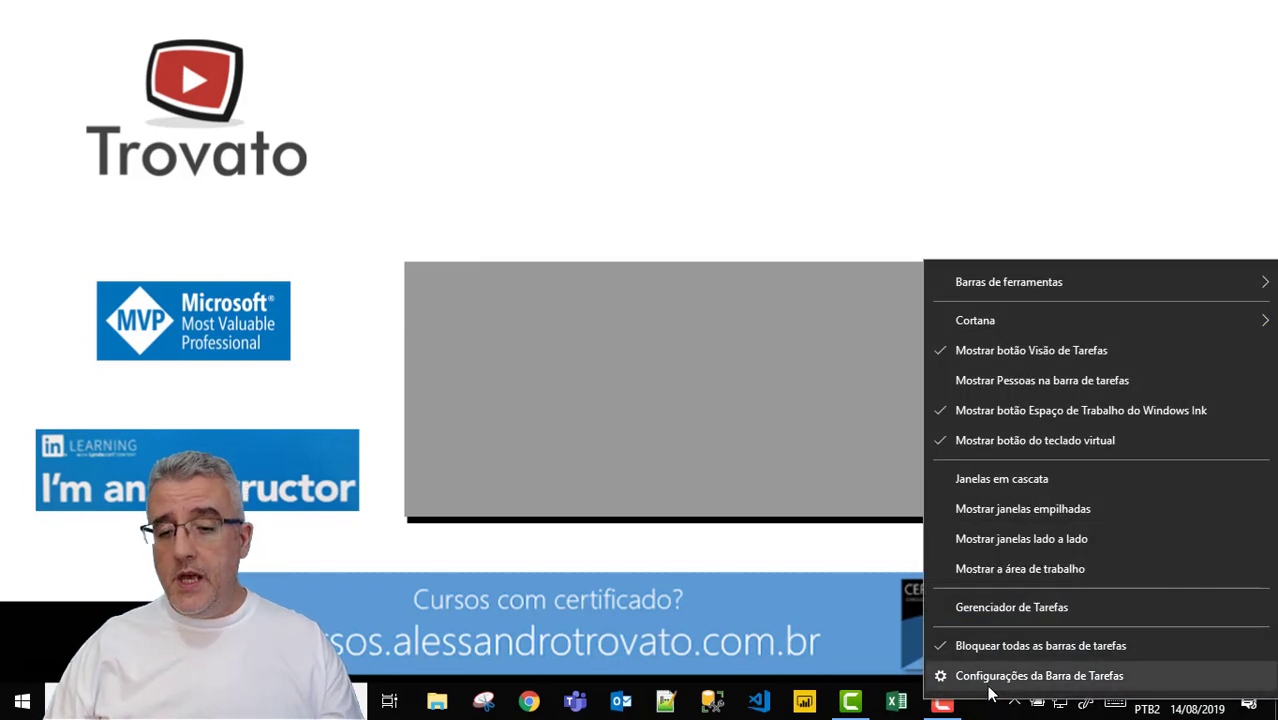
{"action": "left_click", "coordinate": [1040, 676]}
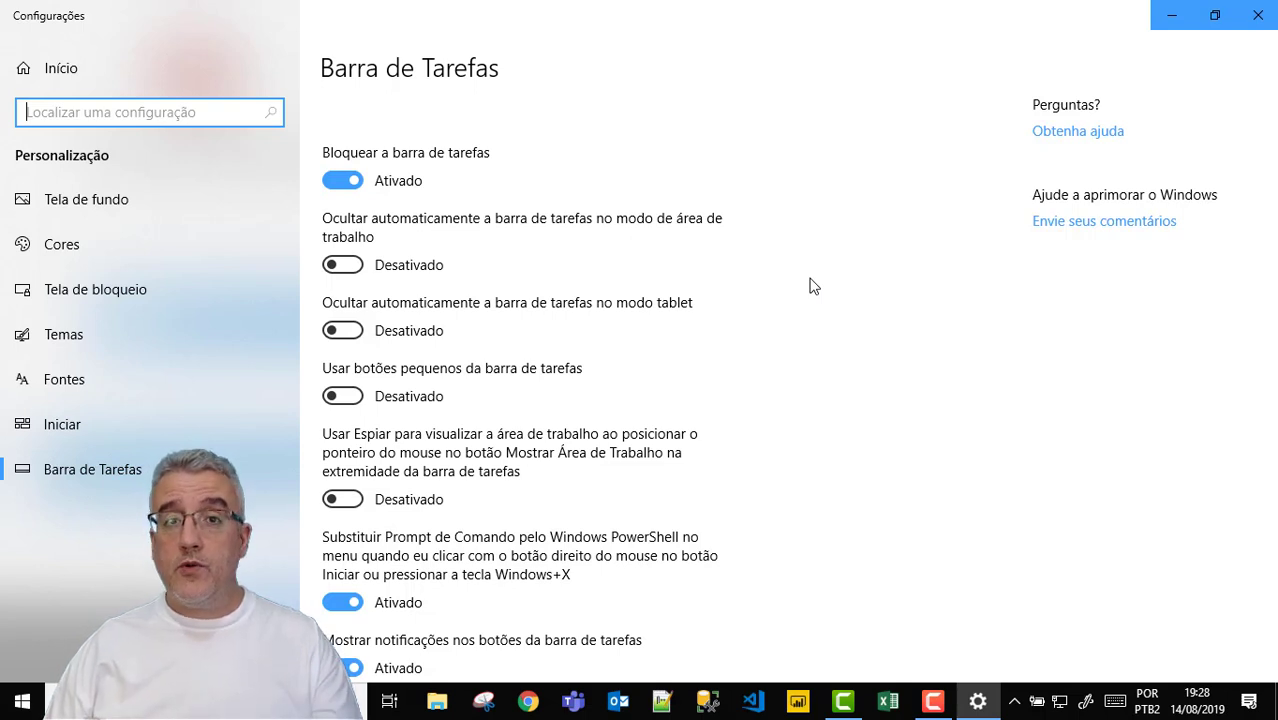
{"action": "left_click", "coordinate": [352, 265]}
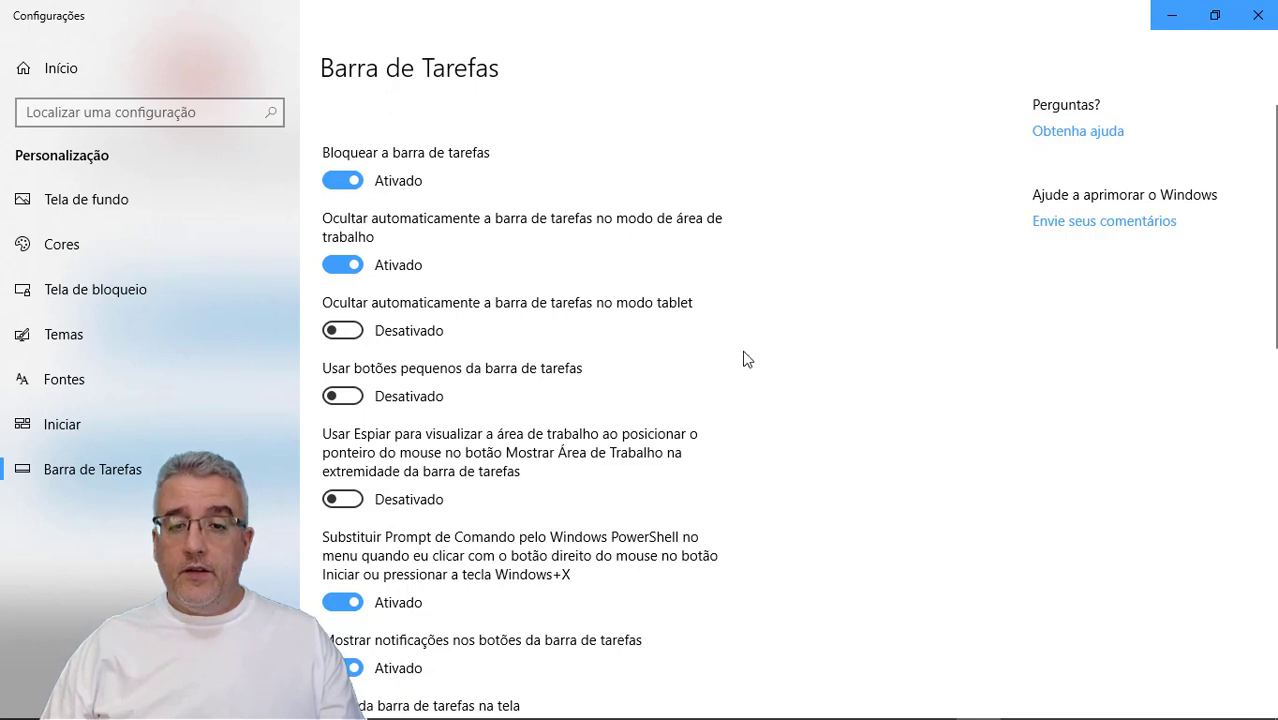
{"action": "mouse_move", "coordinate": [893, 710]}
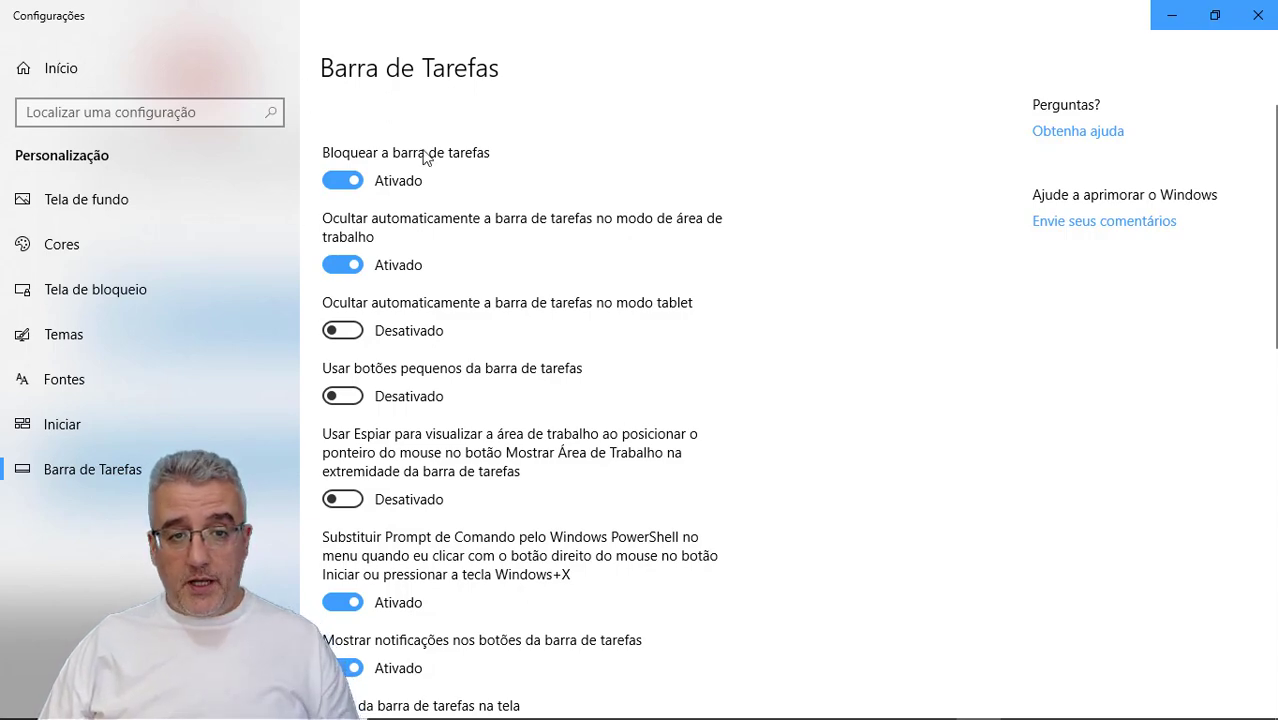
Try the taskbar's location on the screen as Direita and as Esquerda
{"action": "scroll", "coordinate": [487, 210], "scroll_direction": "down", "scroll_amount": 2}
{"action": "scroll", "coordinate": [487, 210], "scroll_direction": "down", "scroll_amount": 4}
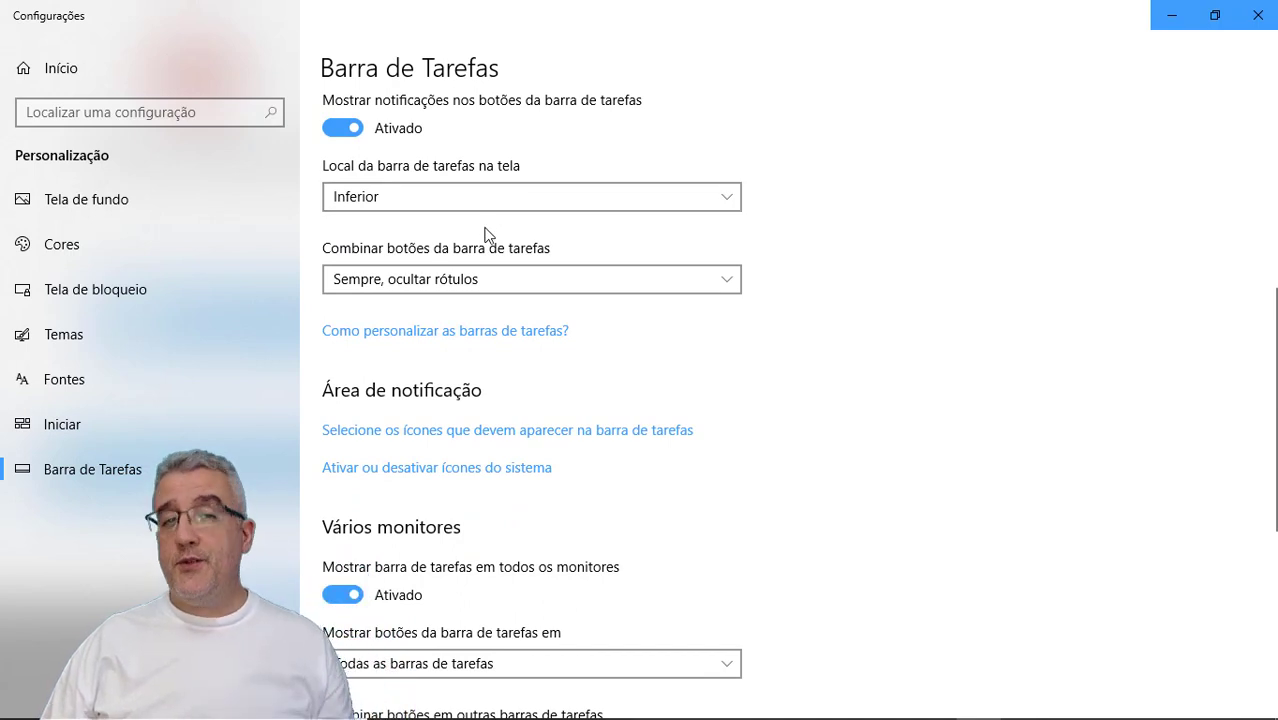
{"action": "left_click", "coordinate": [435, 196]}
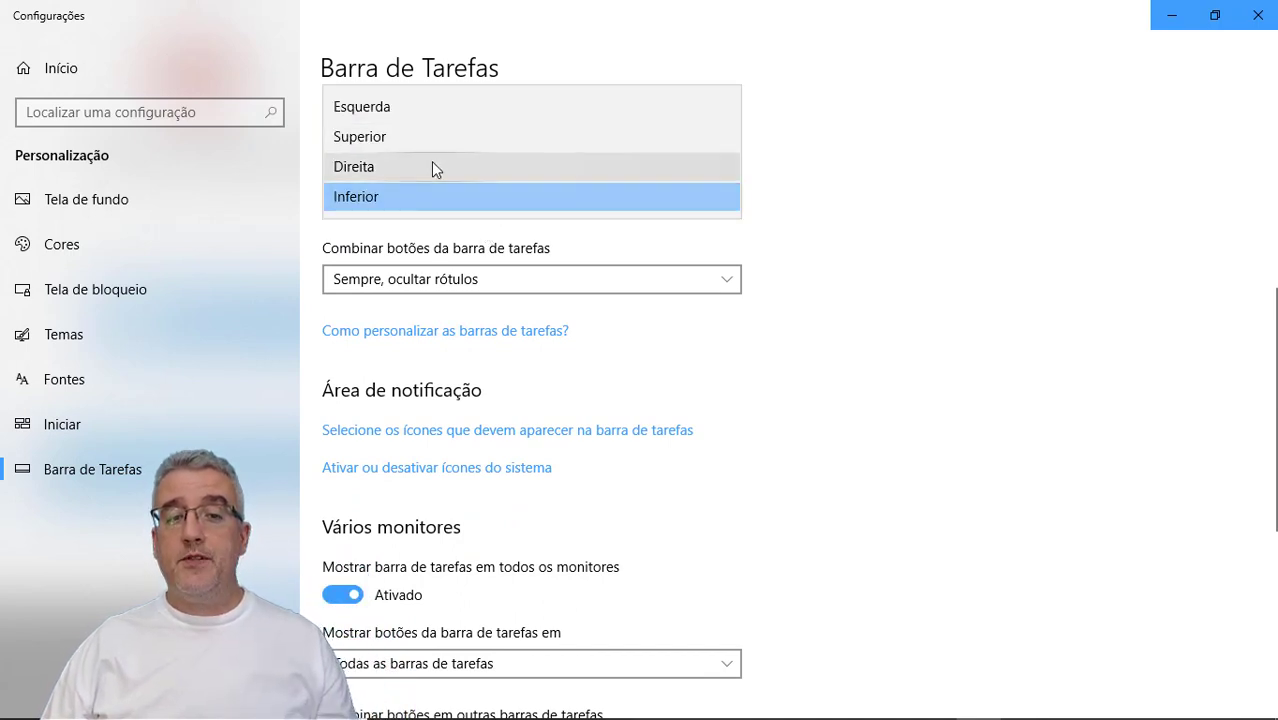
{"action": "left_click", "coordinate": [432, 166]}
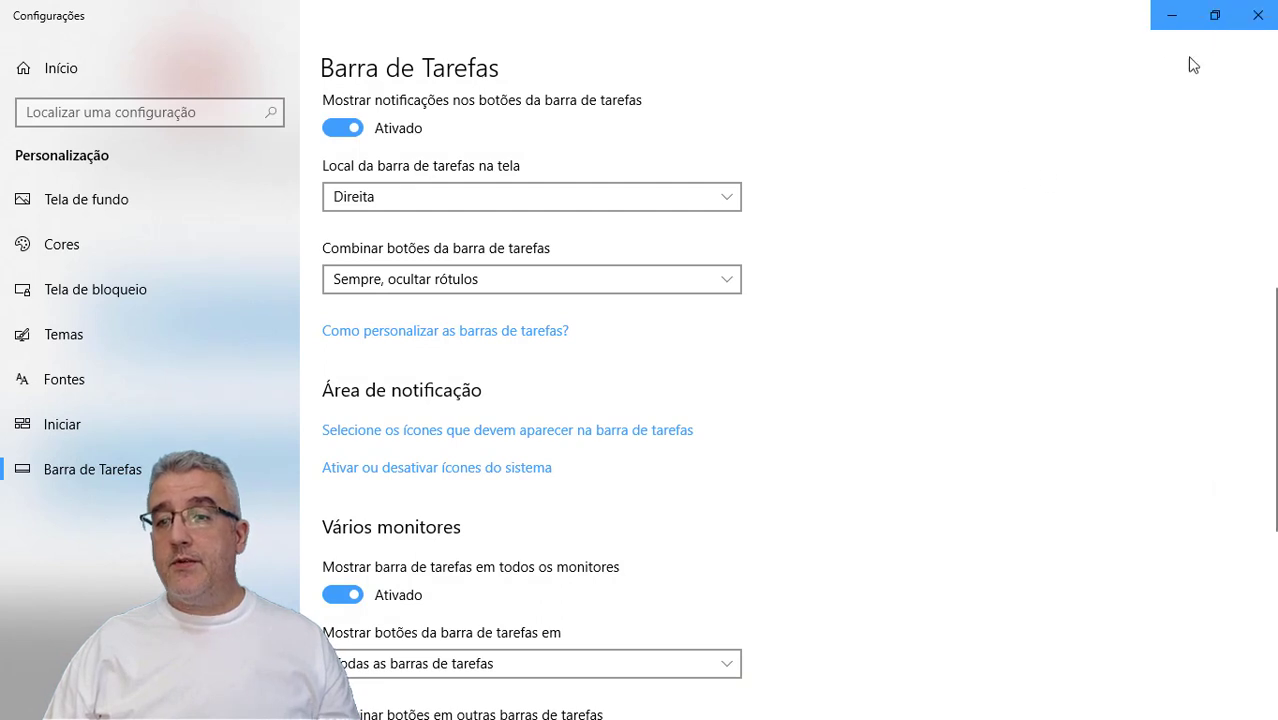
{"action": "left_click", "coordinate": [412, 198]}
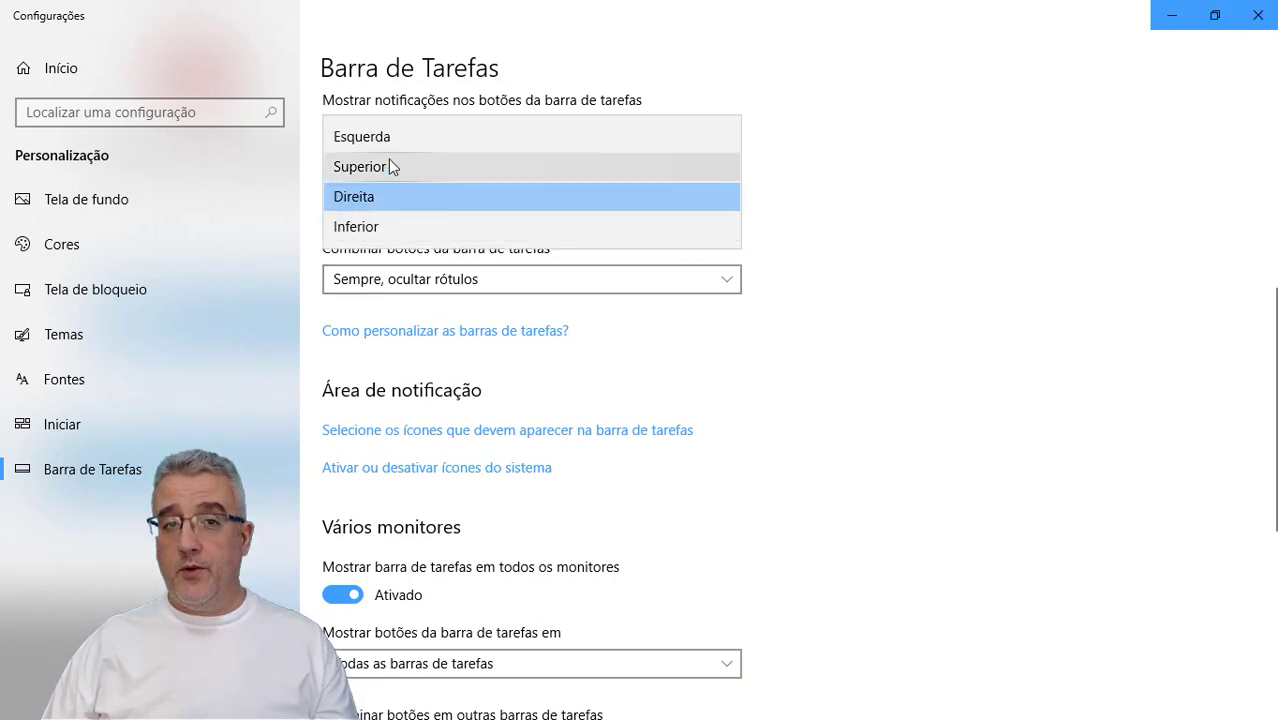
{"action": "left_click", "coordinate": [388, 138]}
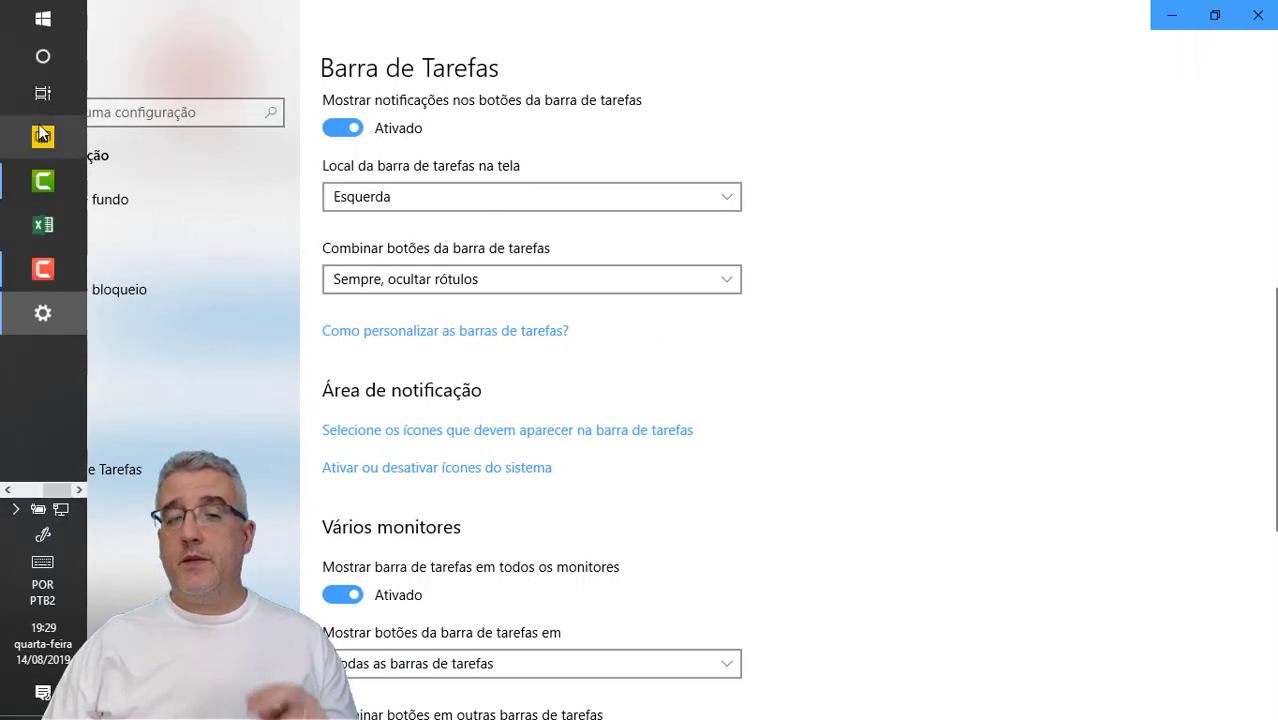
Set the taskbar's location to Inferior, and view the options for combining taskbar buttons without changing the selection
{"action": "left_click", "coordinate": [395, 200]}
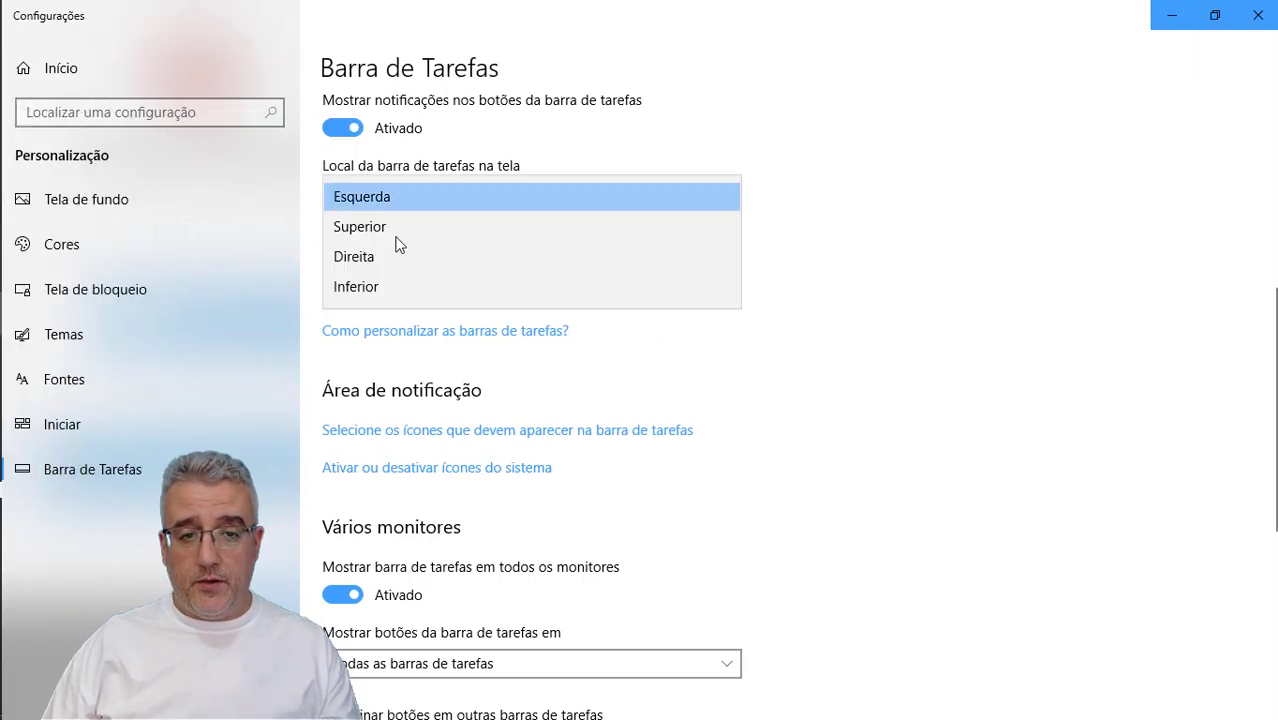
{"action": "left_click", "coordinate": [403, 285]}
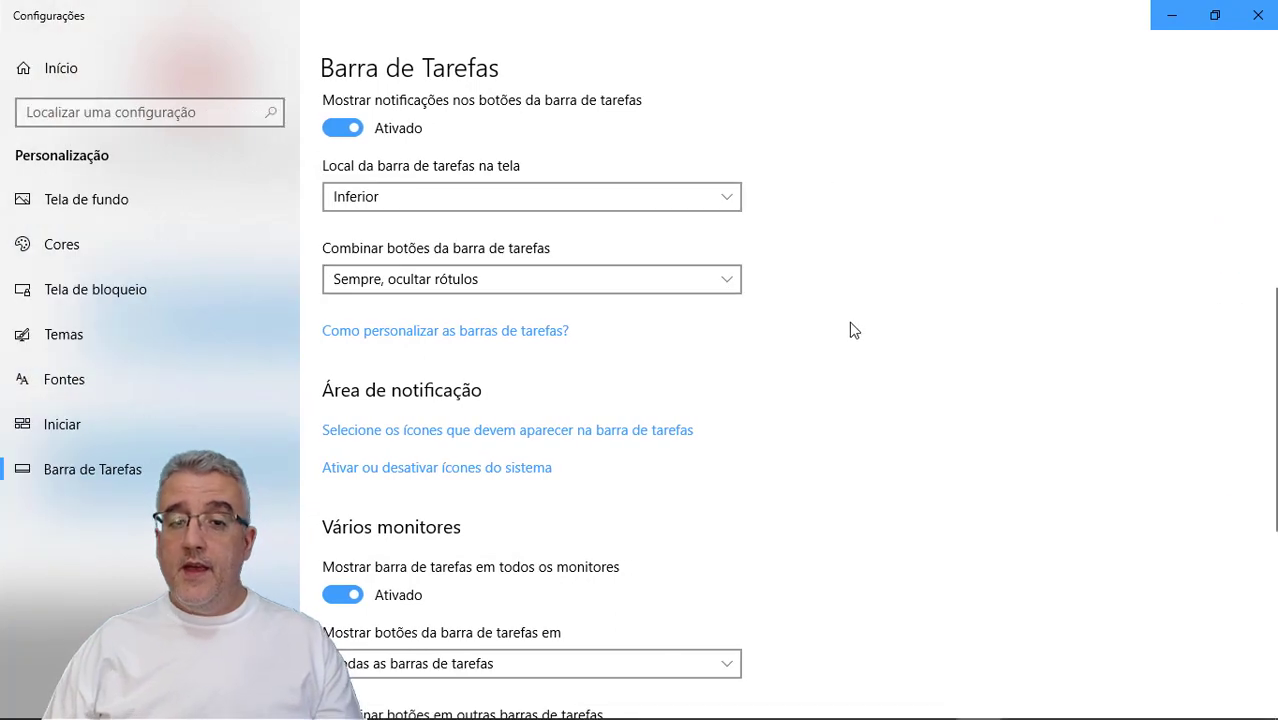
{"action": "left_click", "coordinate": [584, 282]}
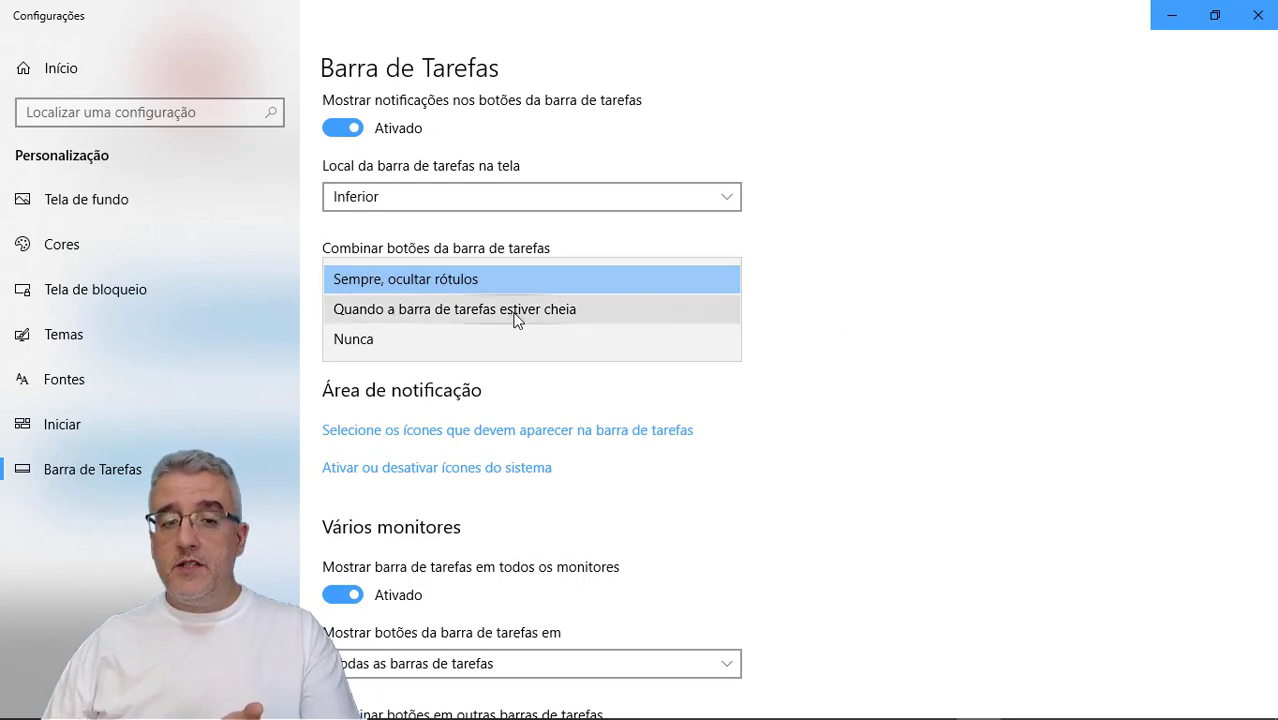
{"action": "left_click", "coordinate": [868, 283]}
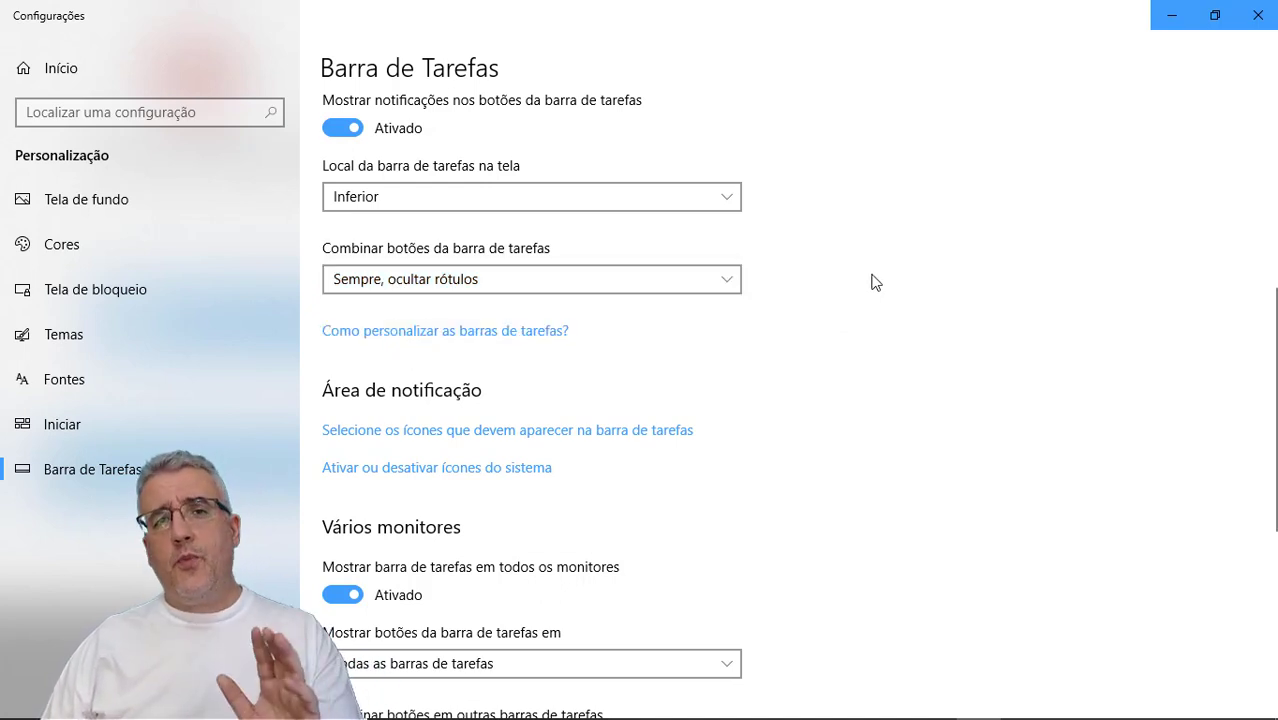